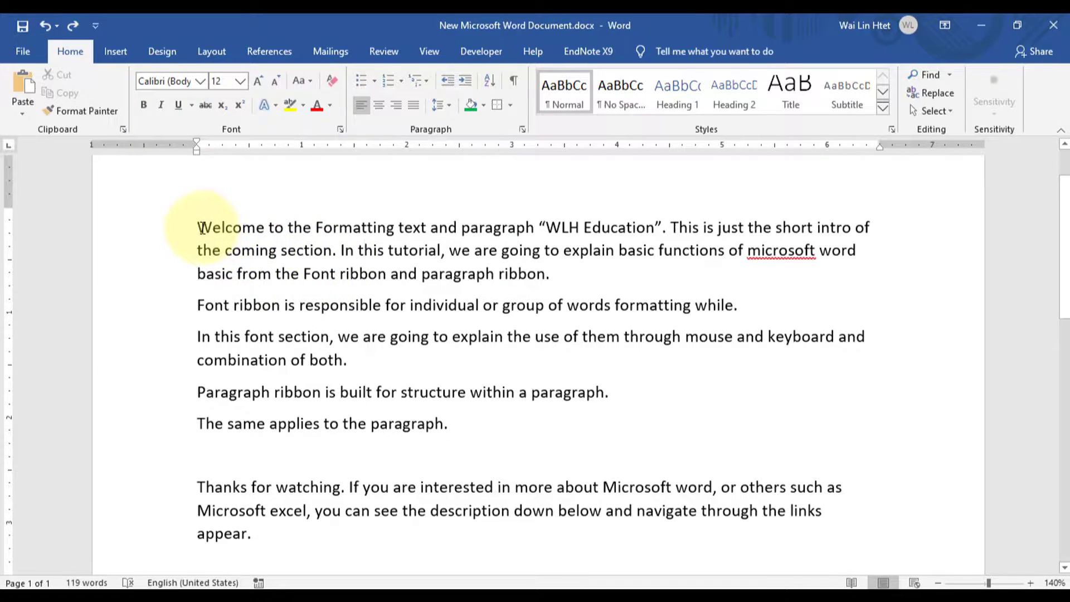
Step: Make the word 'Welcome' bold
drag(199, 229, 266, 228)
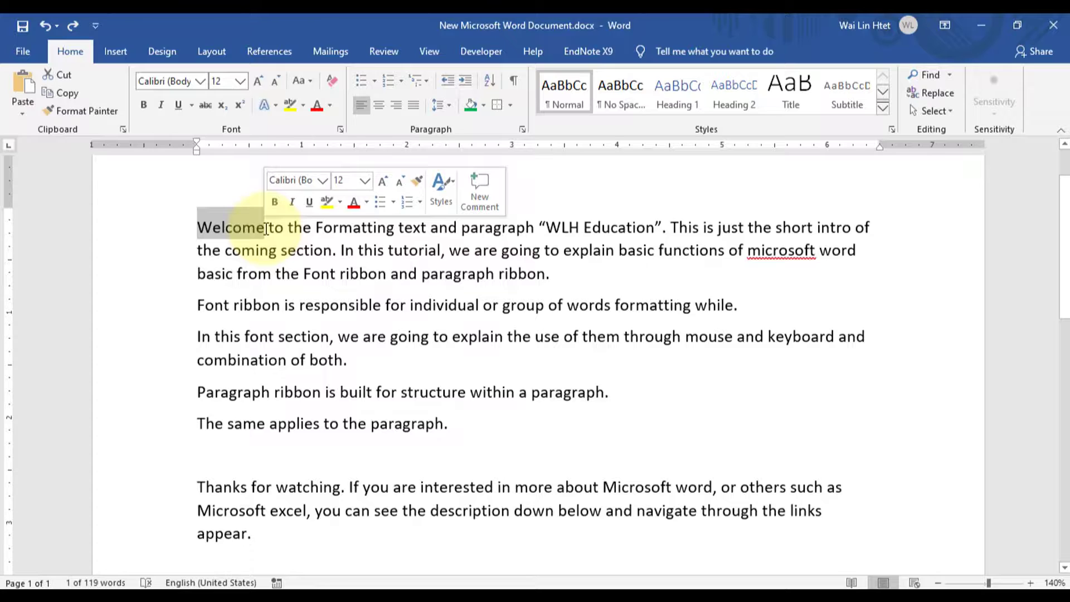
click(277, 203)
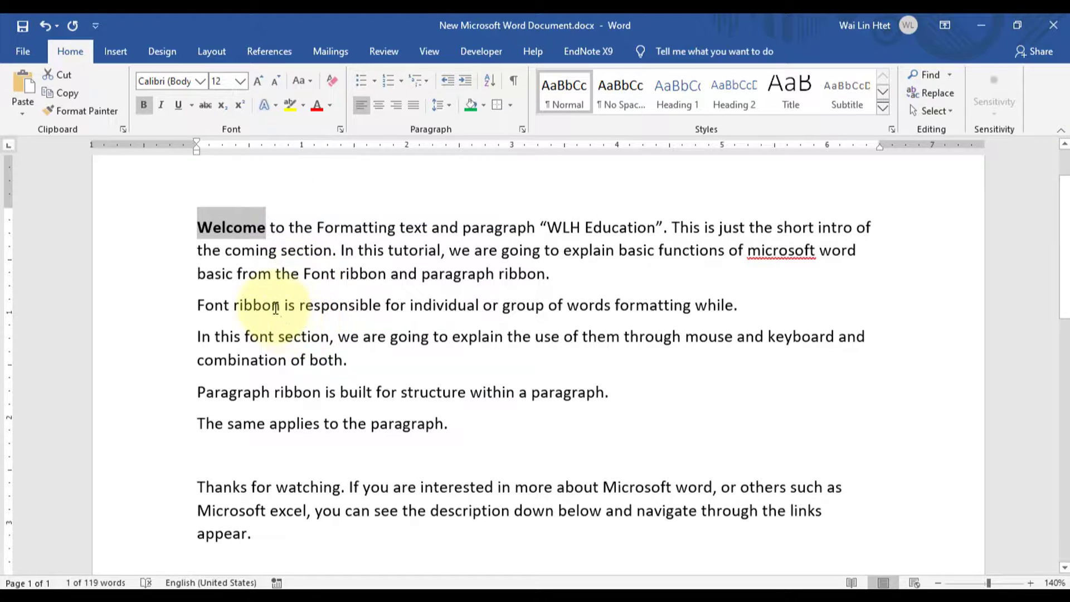
click(321, 279)
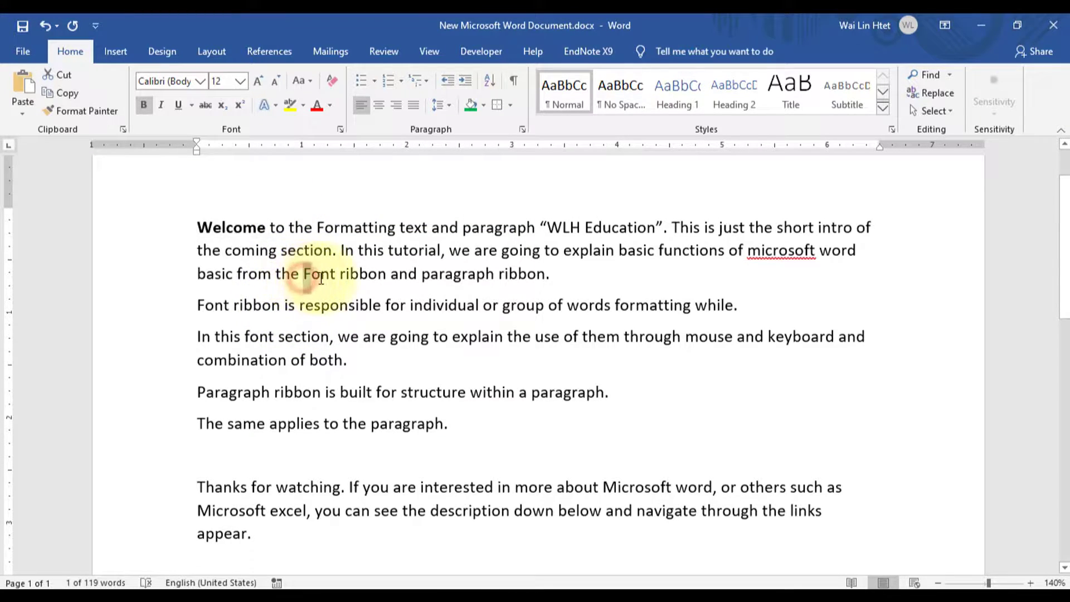
Step: Italicize 'Font' on line 3 and underline 'we are going'
drag(321, 278, 334, 277)
click(337, 276)
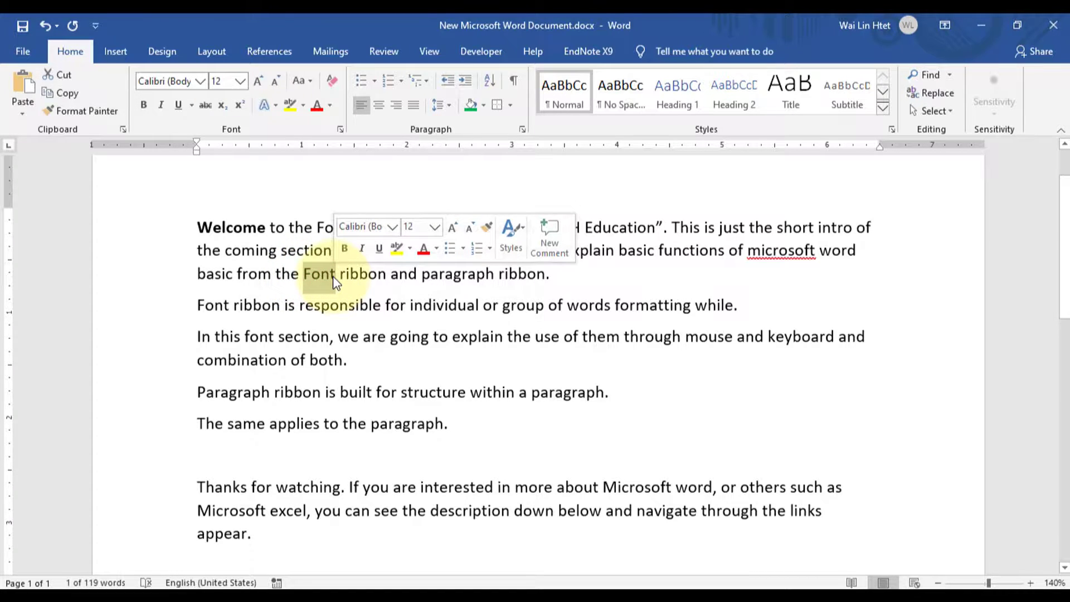
click(366, 249)
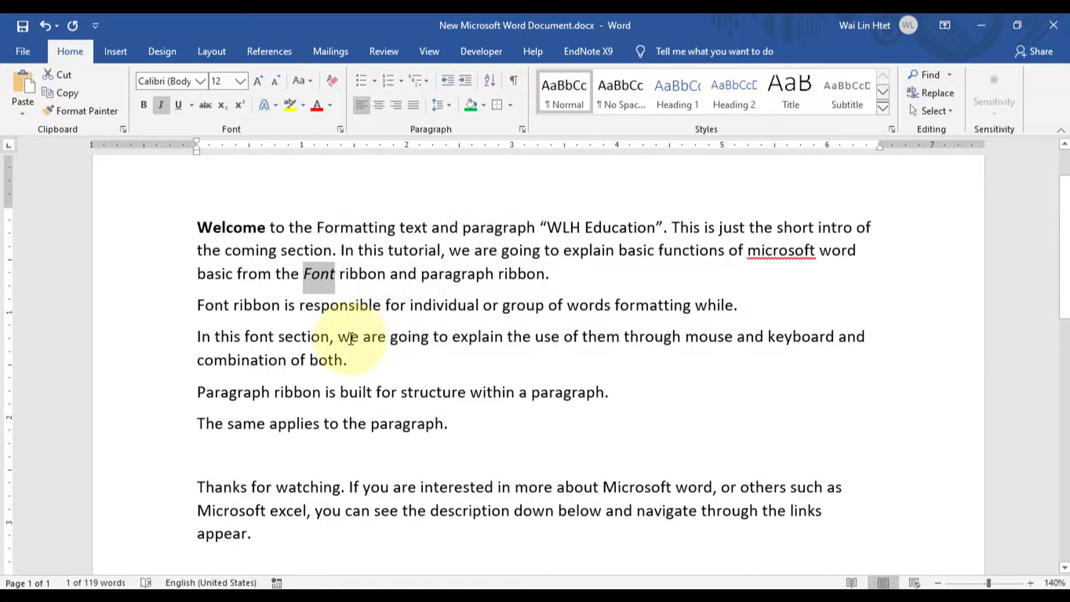
drag(337, 336, 424, 333)
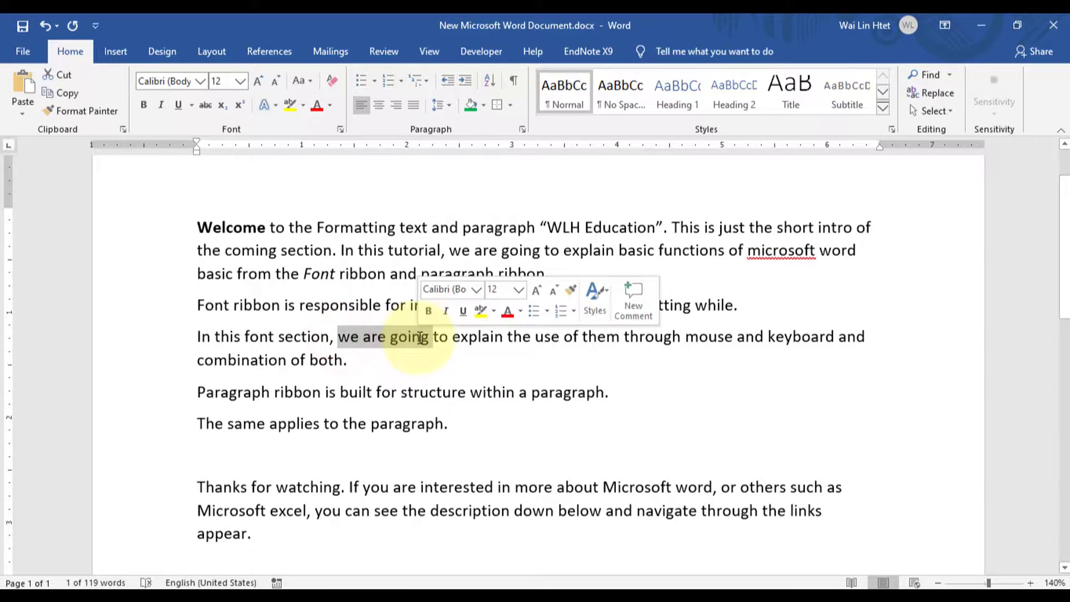
click(462, 312)
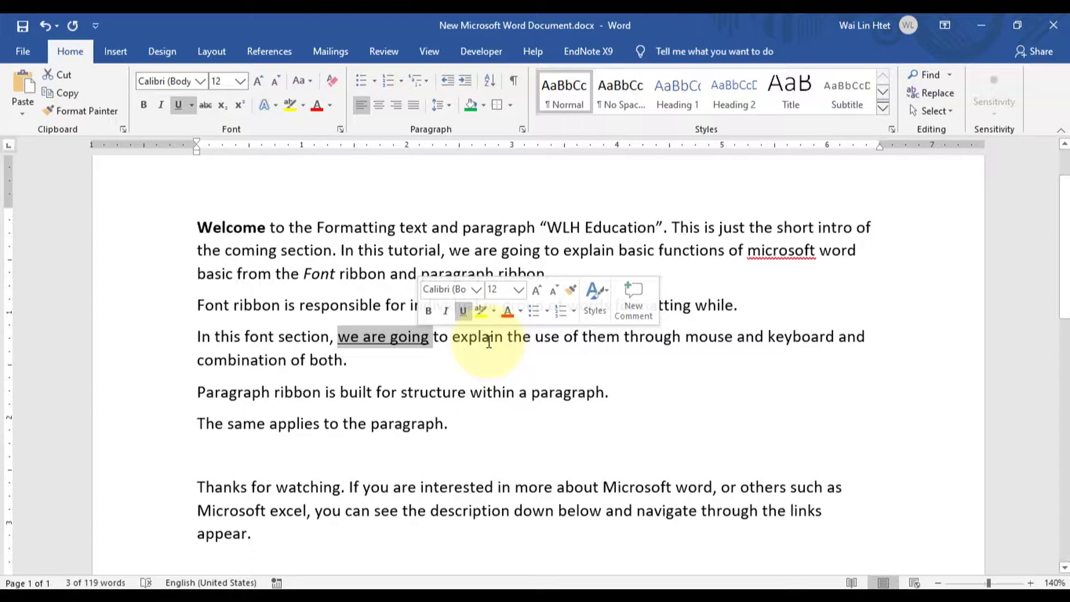
Step: Give 'the use of them through' a yellow highlight and blue font colour
drag(507, 338, 680, 340)
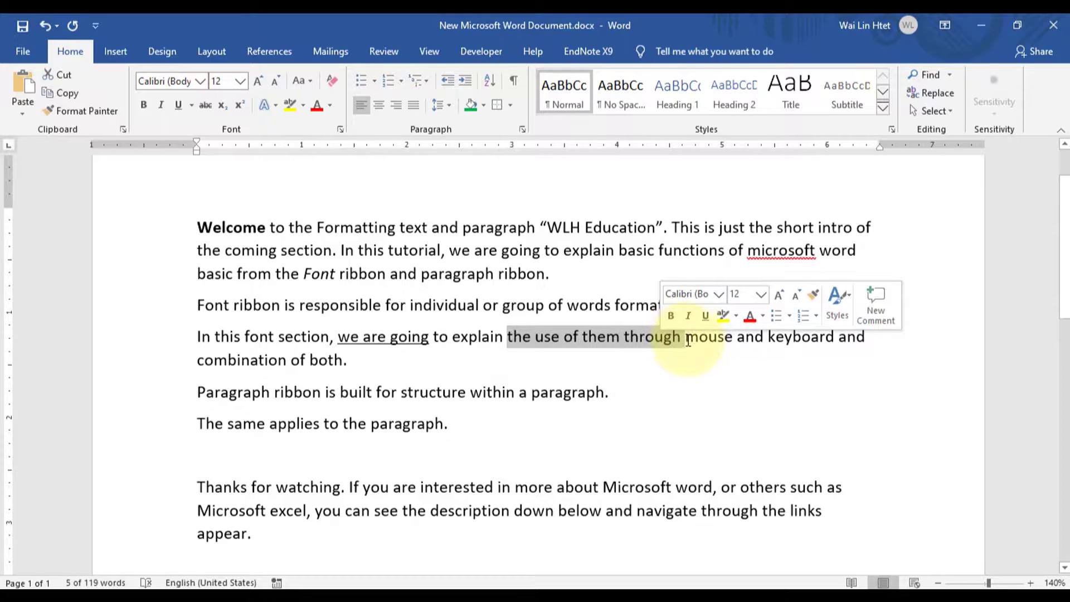
click(723, 318)
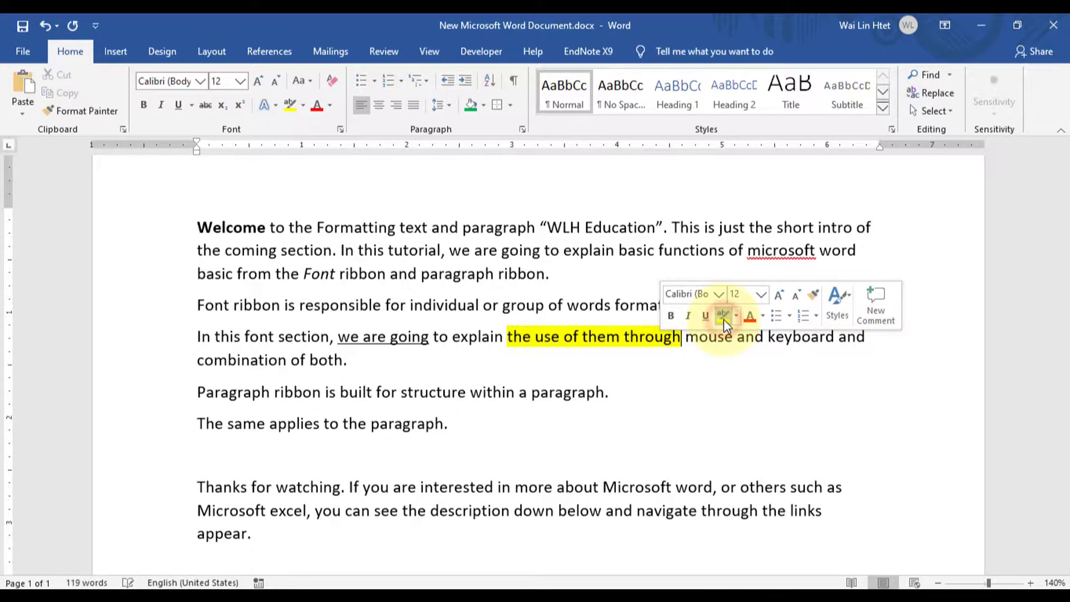
click(762, 315)
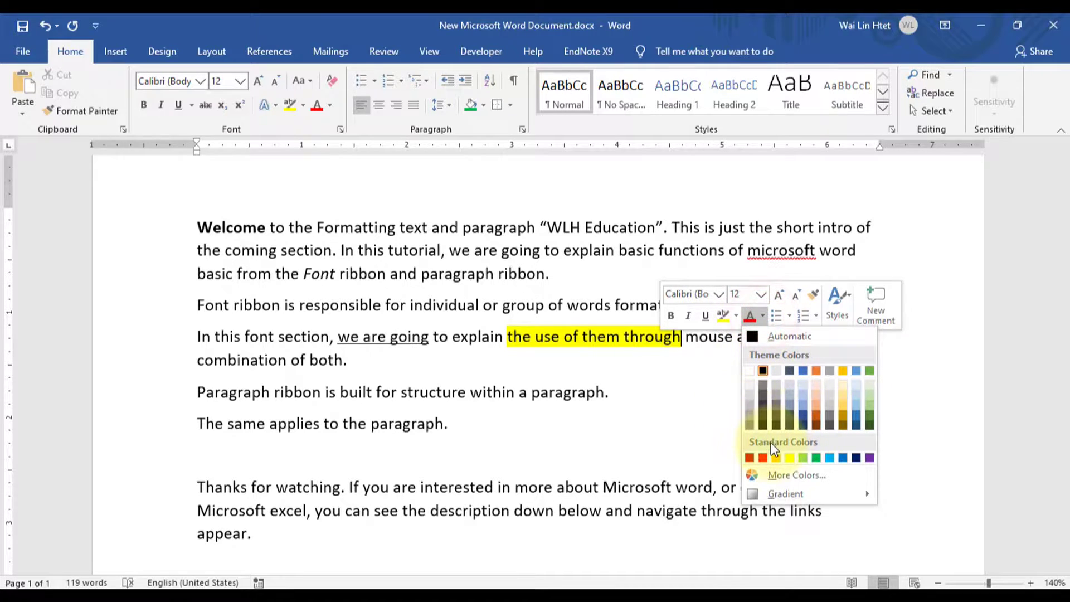
click(844, 461)
drag(682, 337, 507, 337)
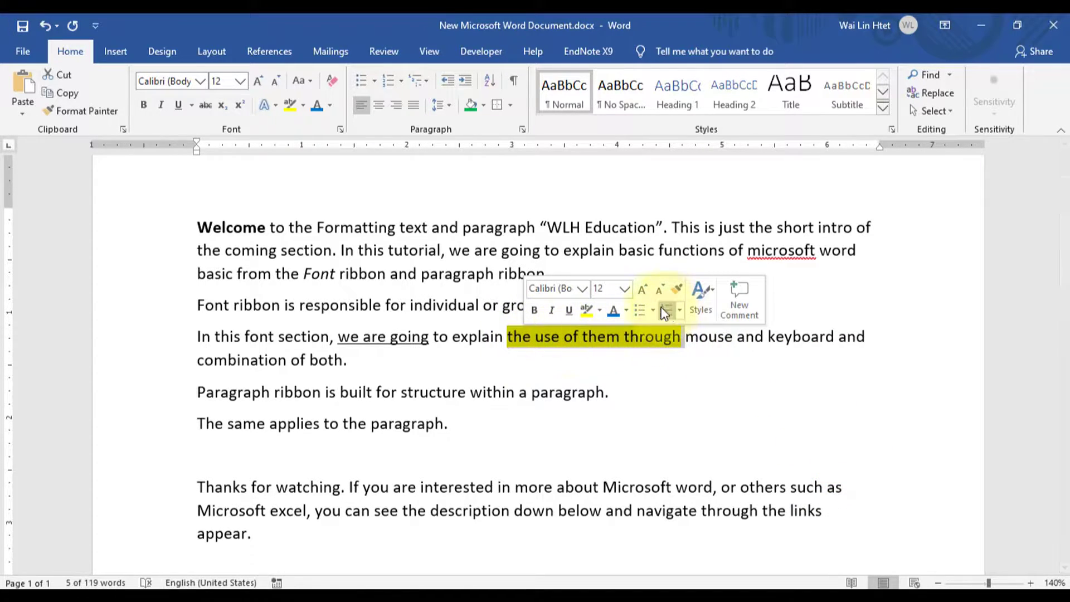
click(613, 313)
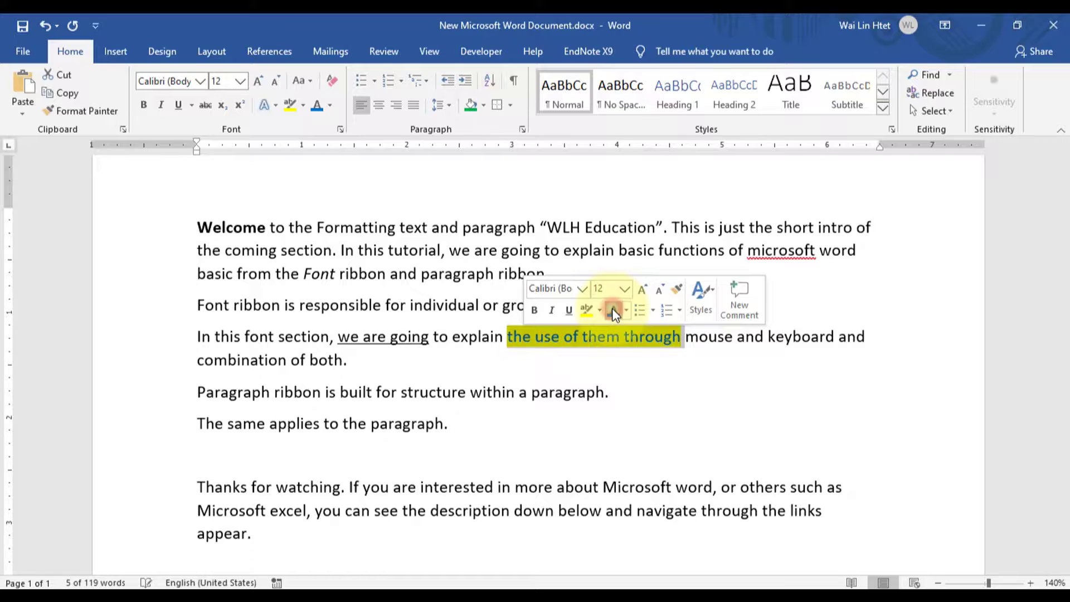
click(727, 342)
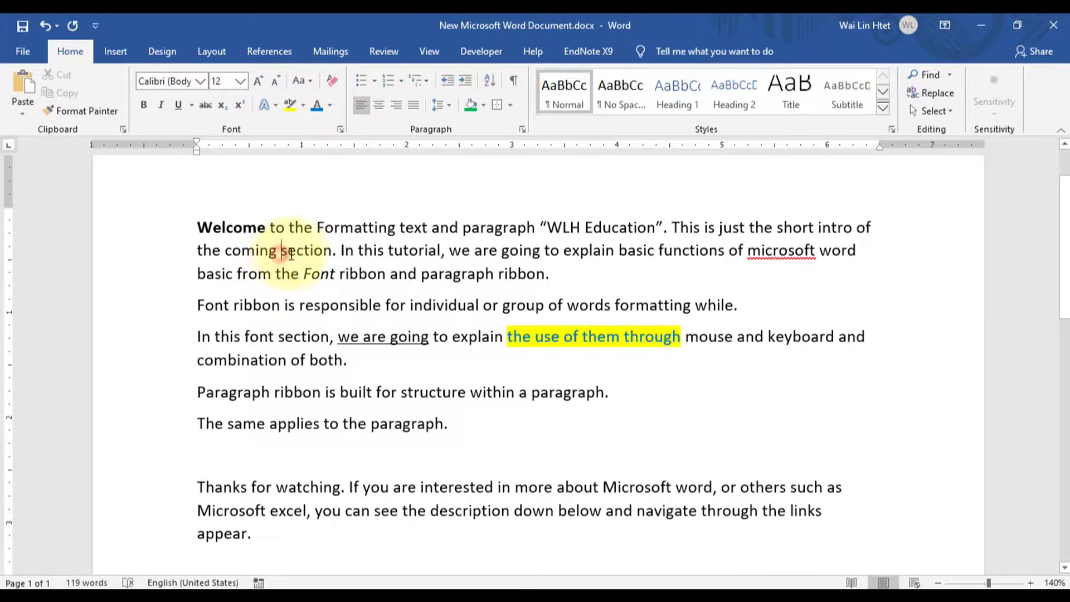
drag(280, 250, 441, 250)
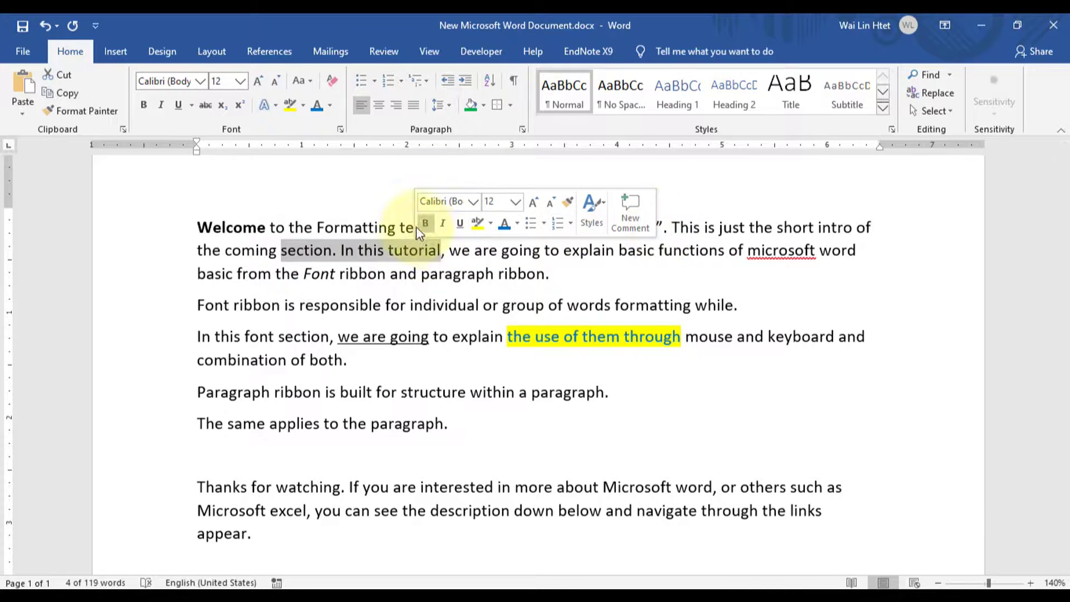
click(390, 308)
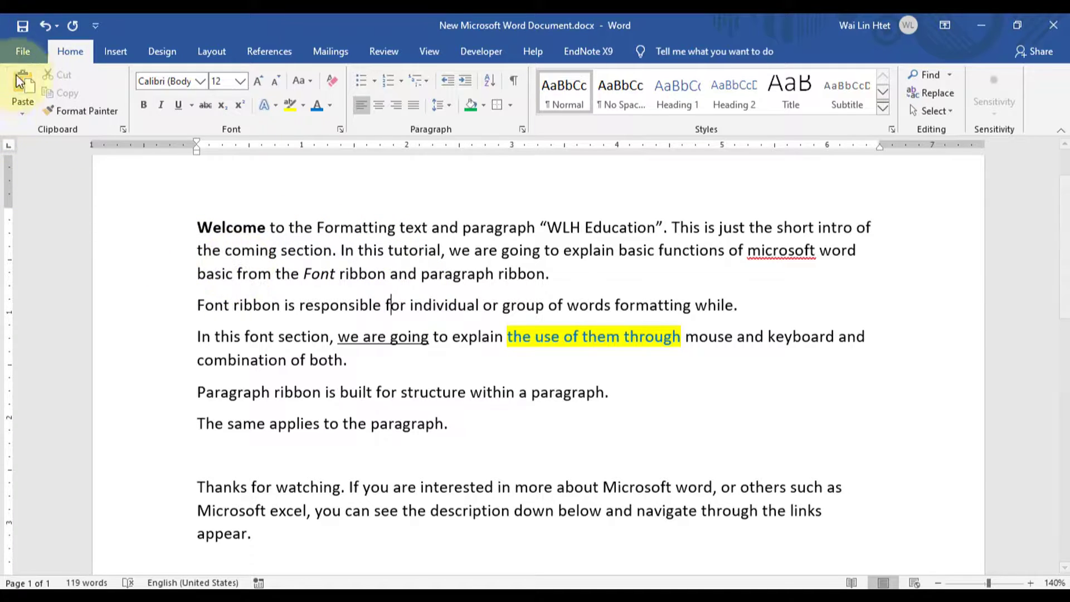
Step: Uncheck 'Show Mini Toolbar on selection' in Word Options > General and confirm
click(27, 53)
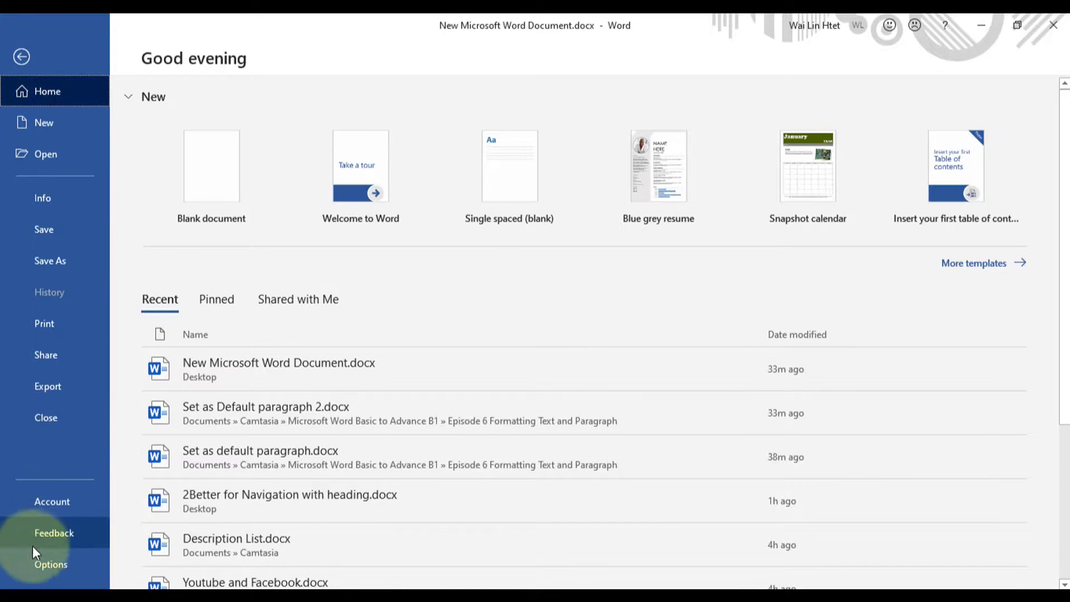
click(39, 561)
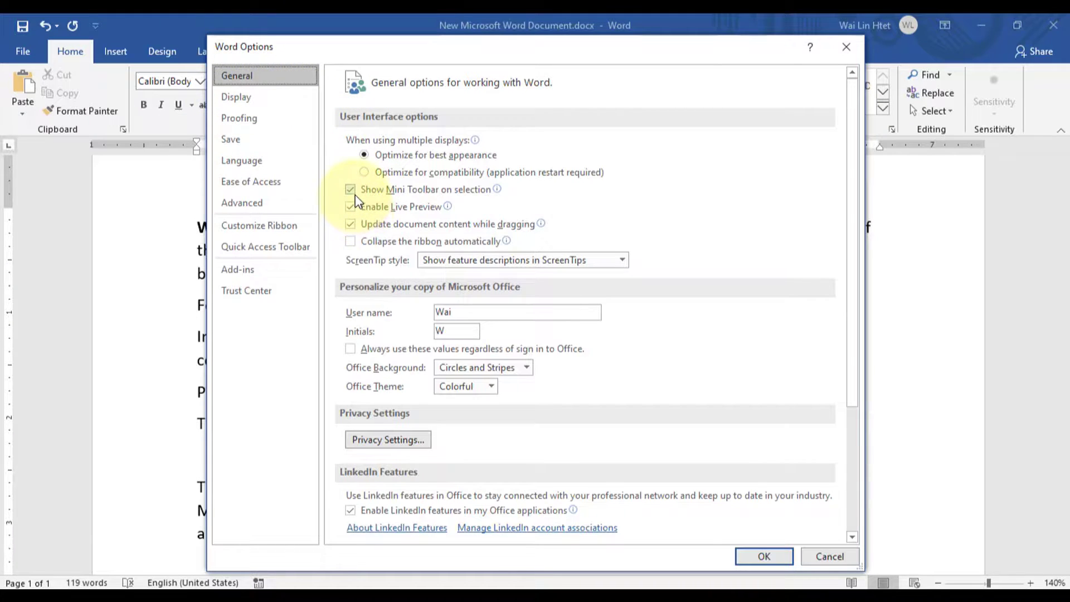
mouse_move(351, 197)
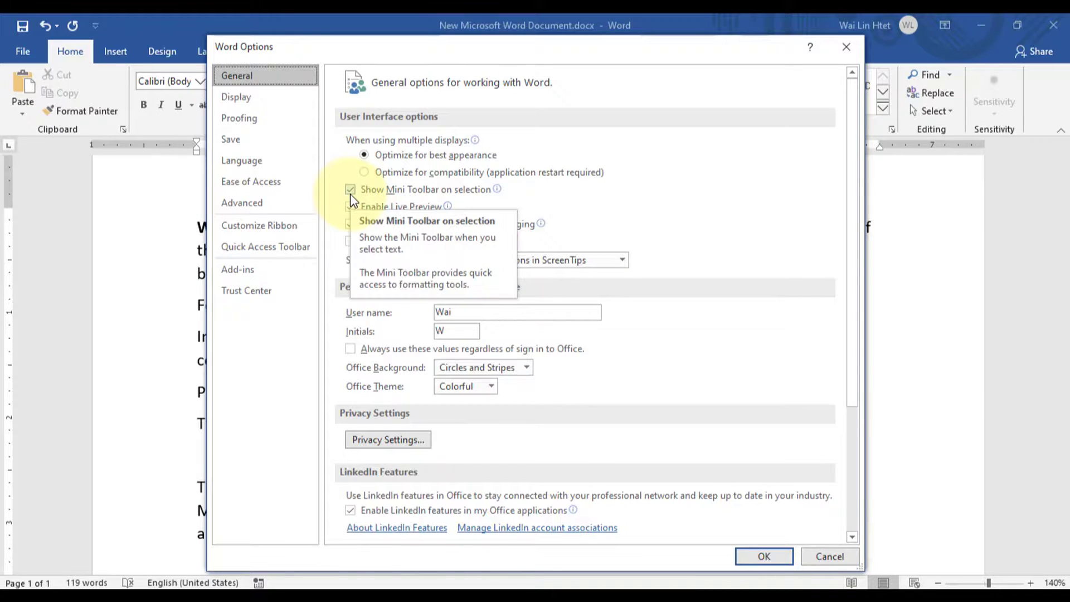
click(350, 191)
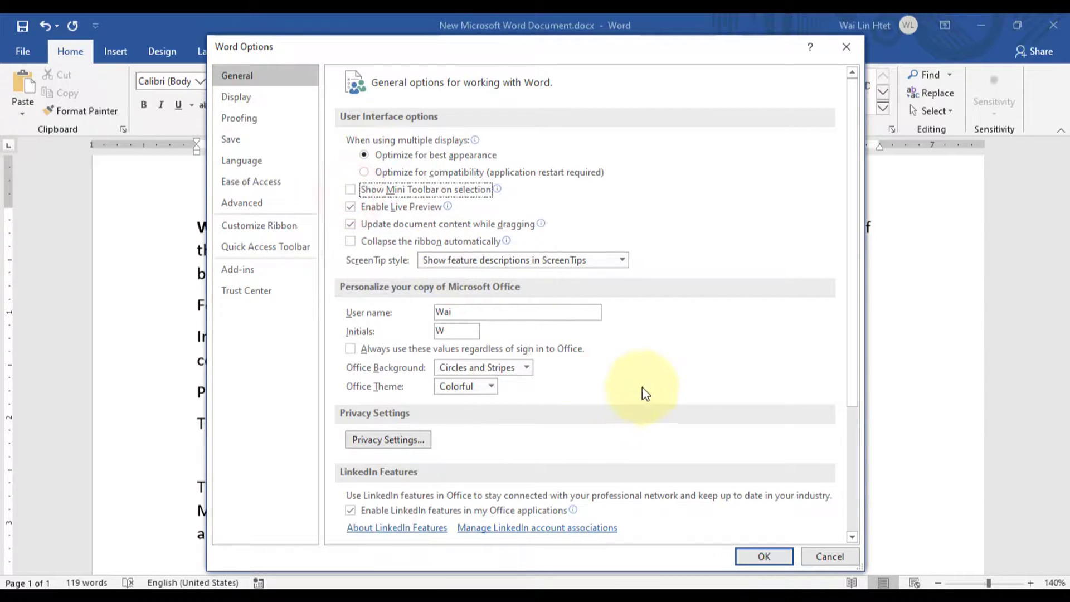
click(759, 557)
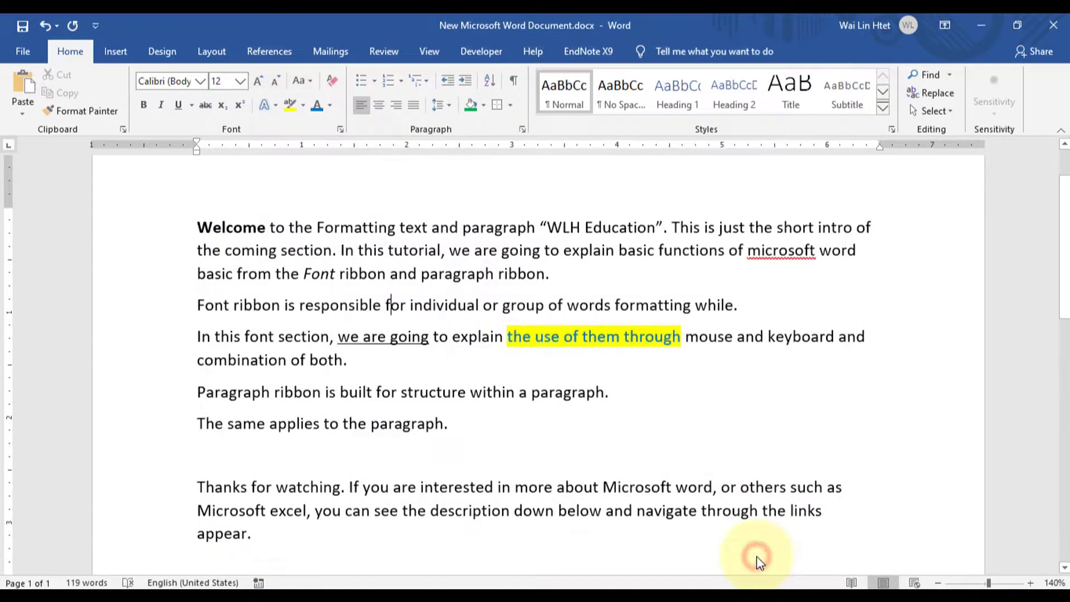
Step: Re-check 'Show Mini Toolbar on selection' in Word Options > General and confirm
drag(316, 228, 460, 229)
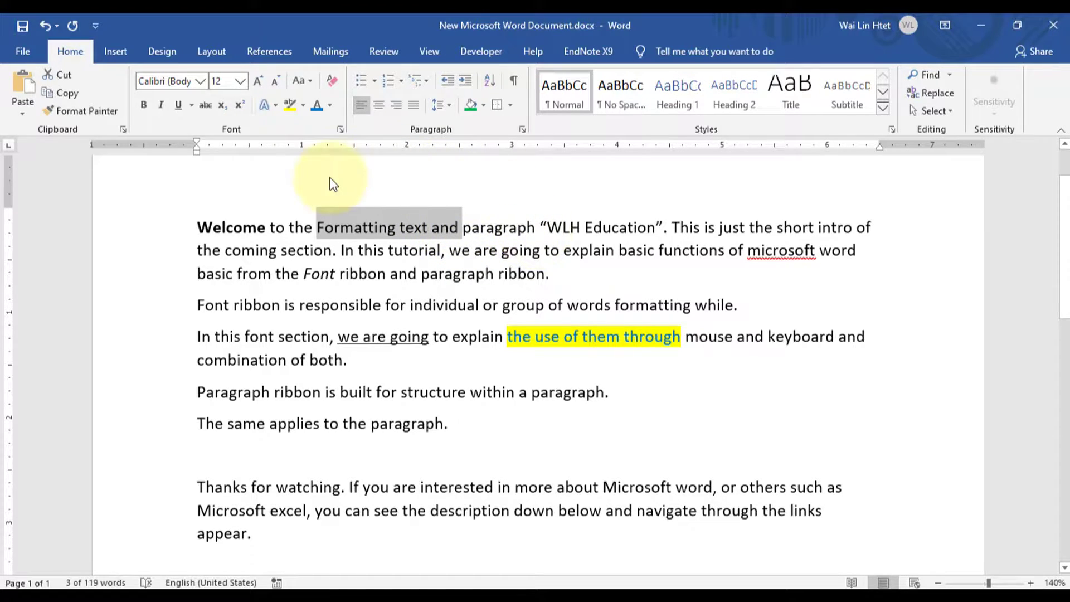
click(33, 51)
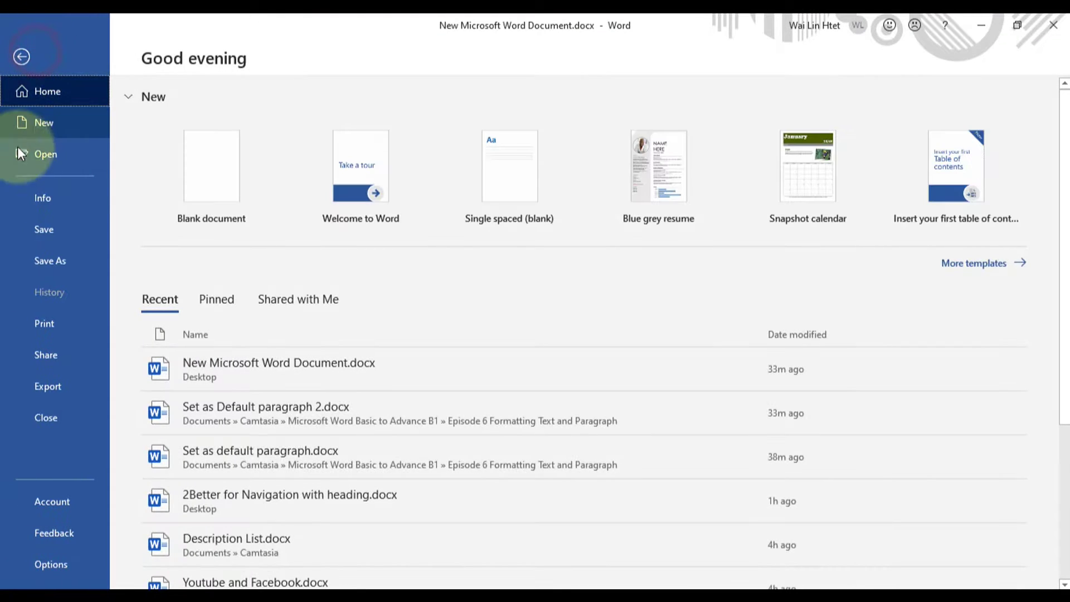
click(40, 563)
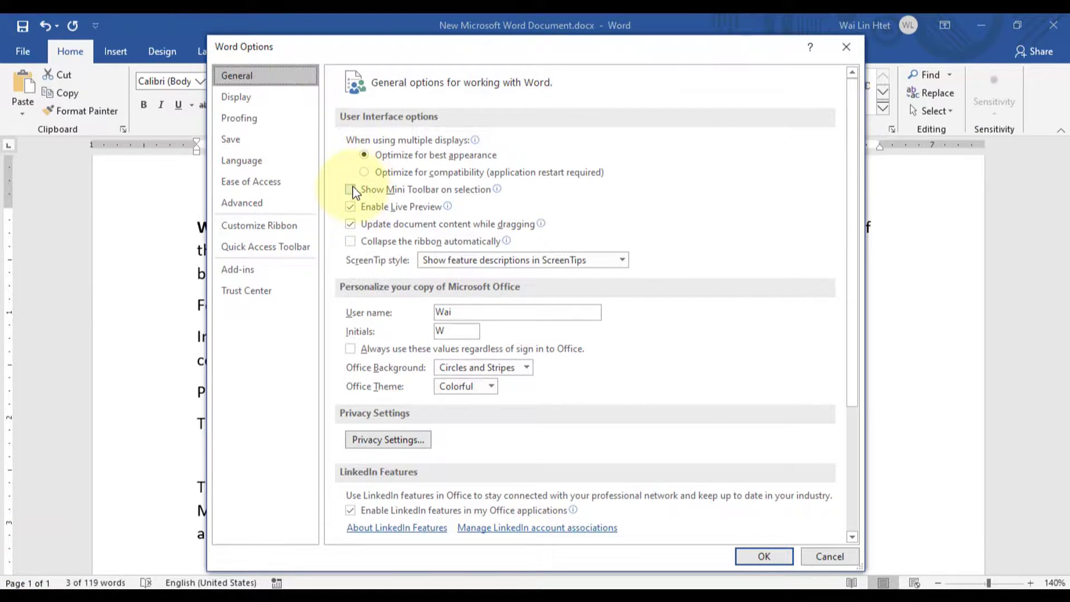
click(350, 189)
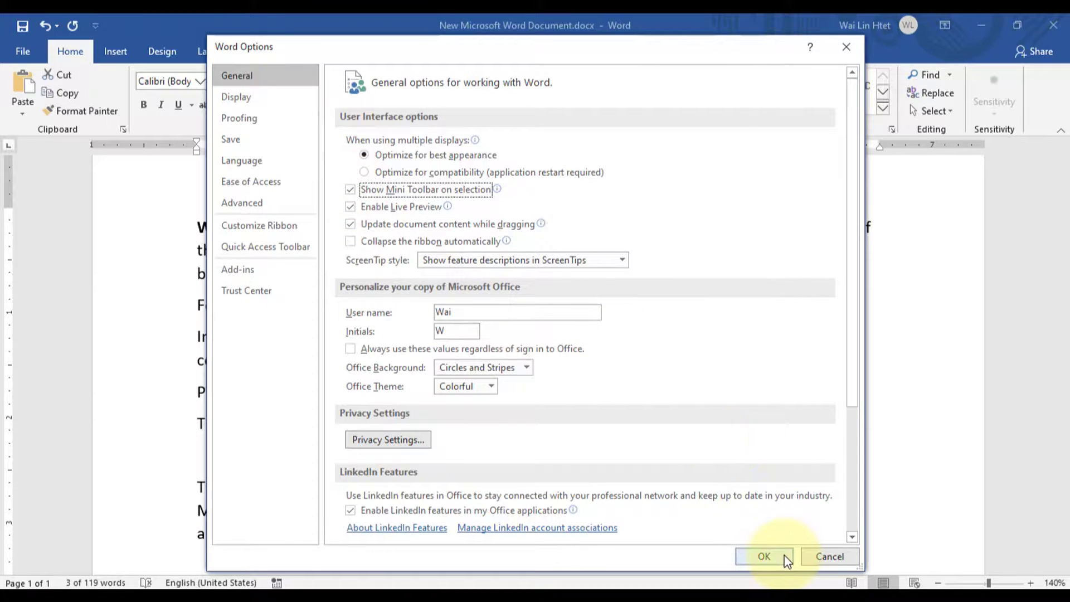
click(763, 556)
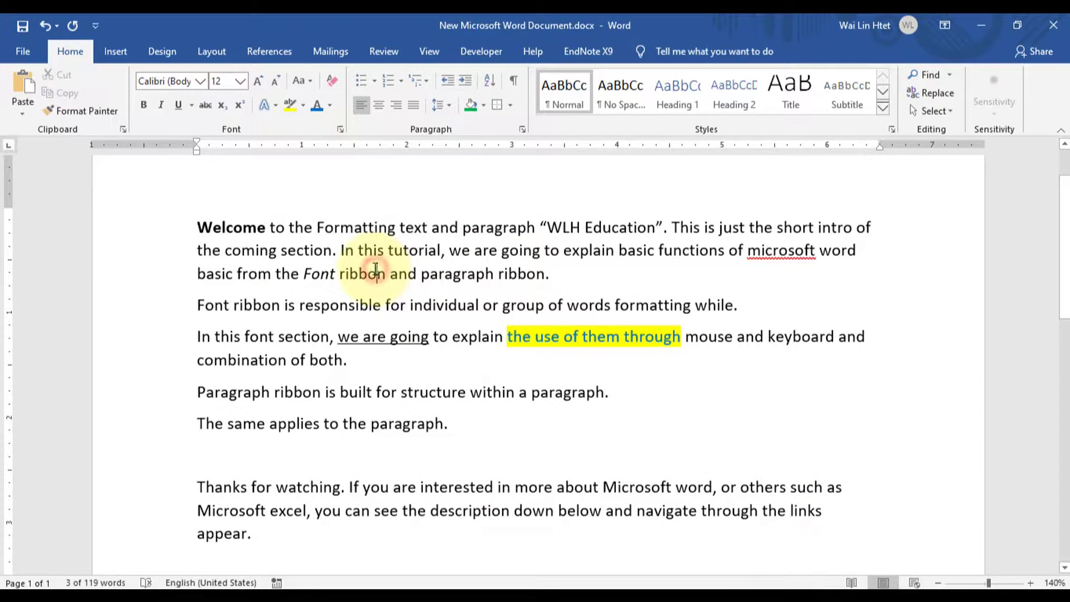
click(376, 272)
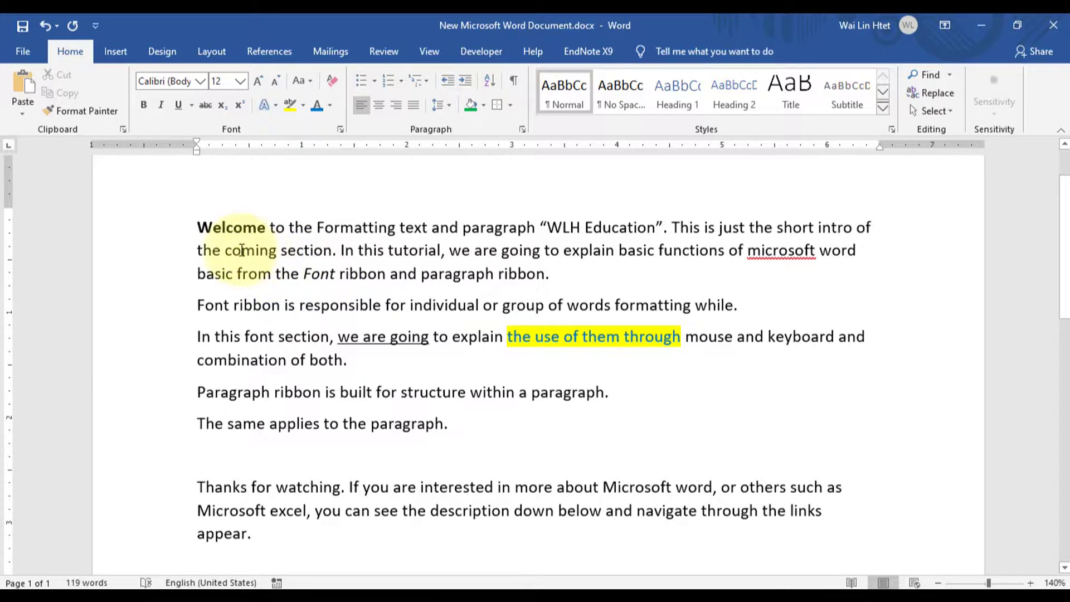
Step: Apply bold, underline and italic to the words 'The same'
drag(225, 250, 441, 250)
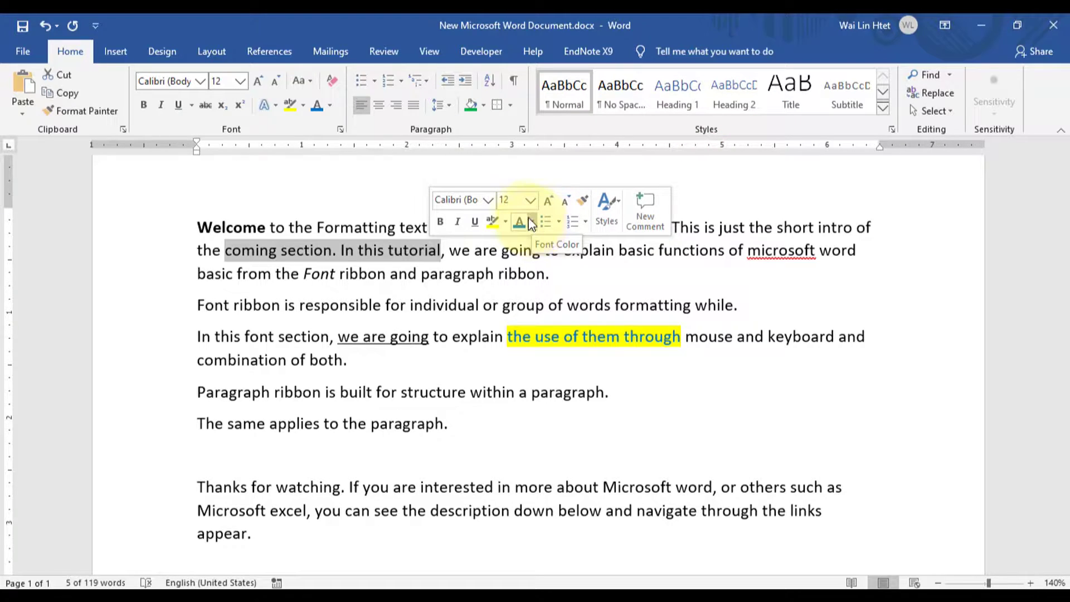
click(248, 340)
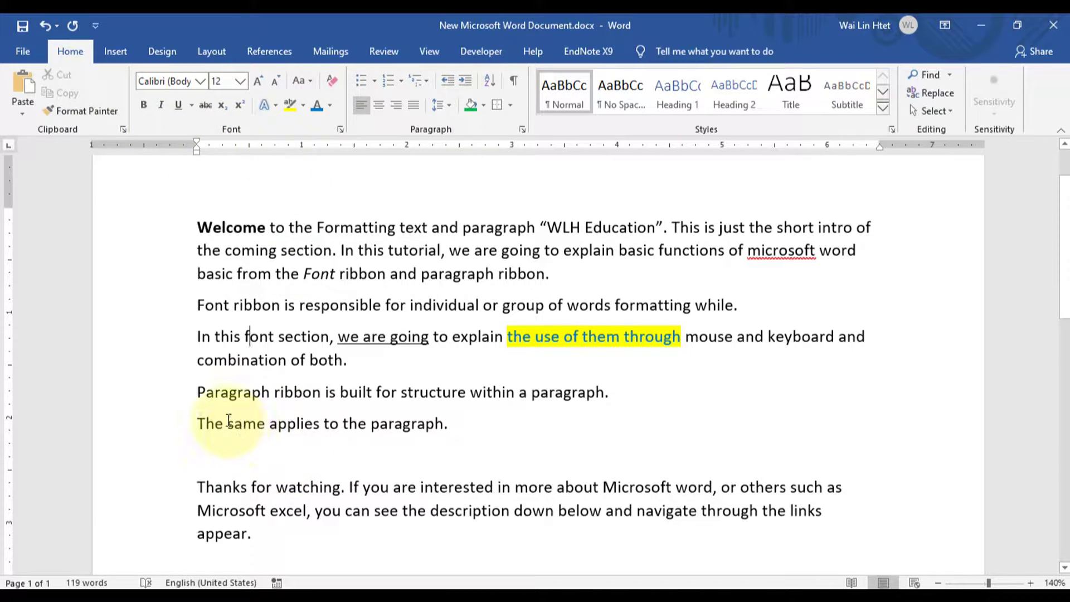
click(200, 426)
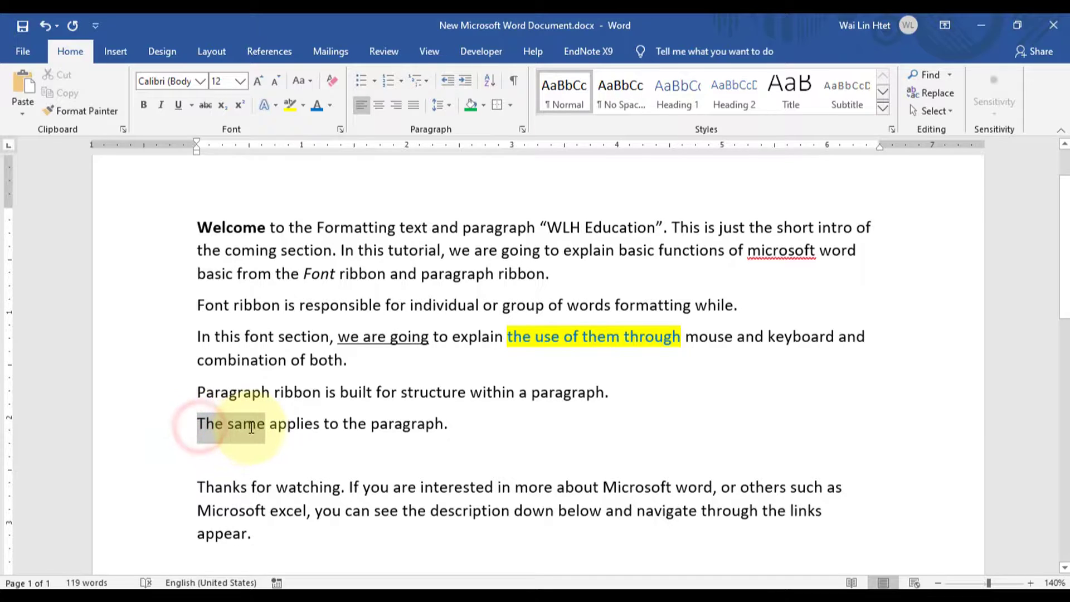
drag(215, 429, 267, 428)
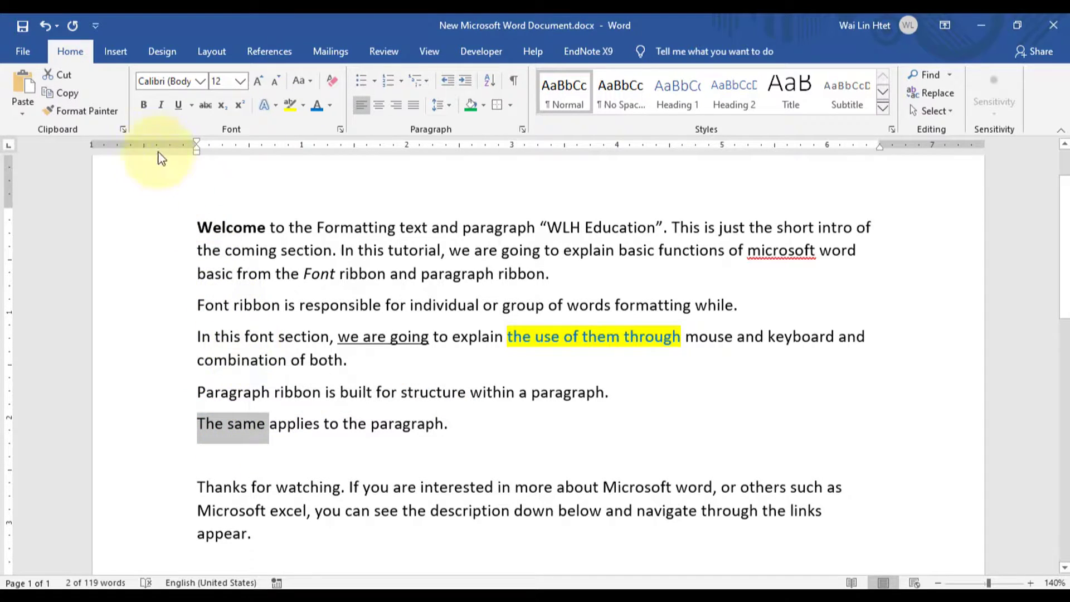
click(148, 109)
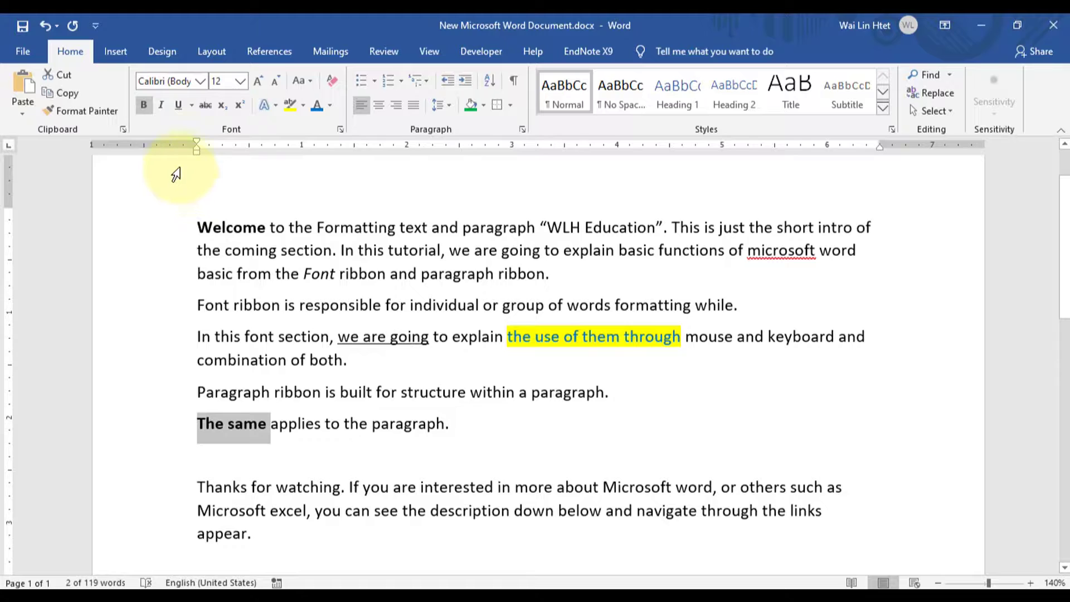
click(179, 110)
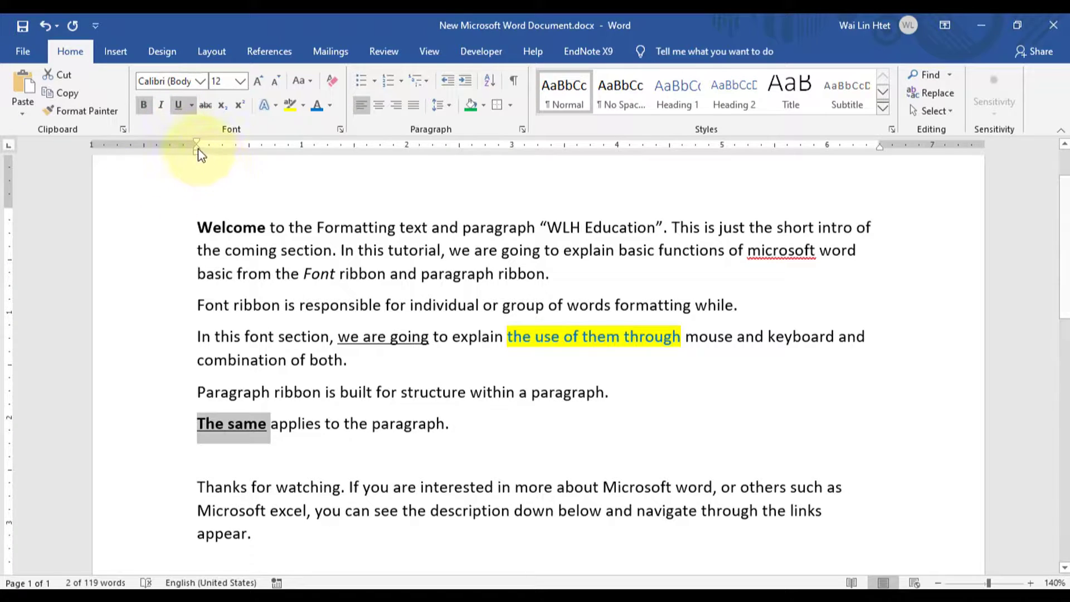
click(162, 106)
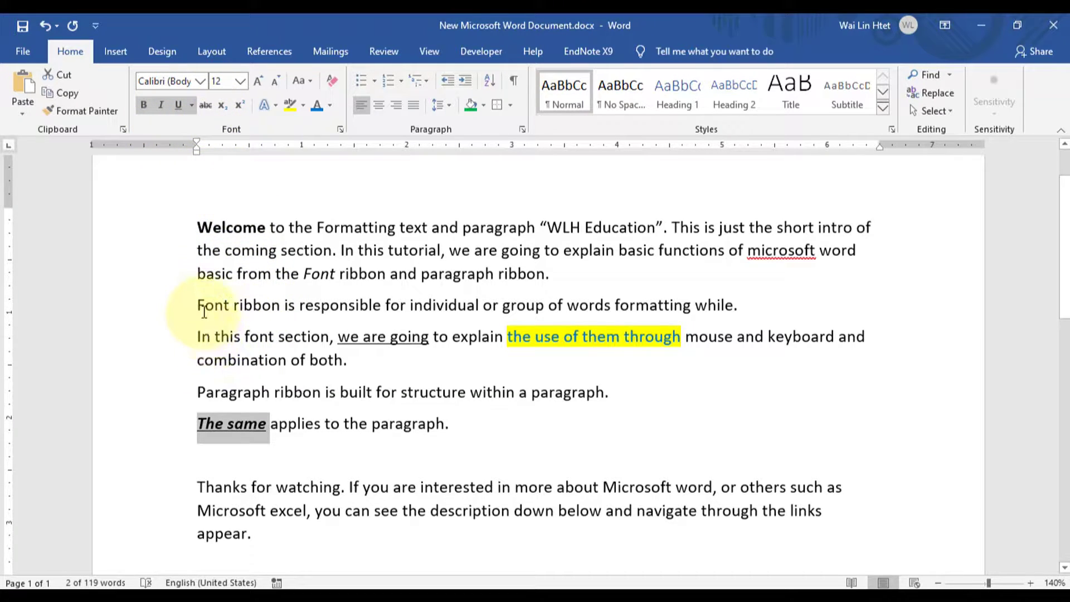
Step: Apply strikethrough to 'Font ribbon' at the start of the second paragraph
drag(198, 306, 283, 306)
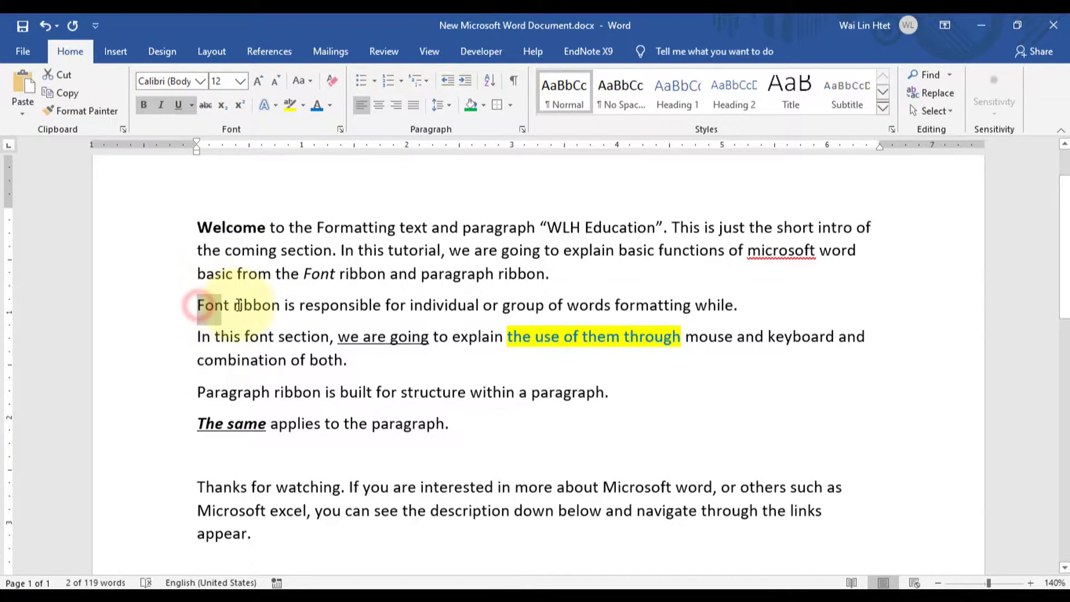
click(204, 105)
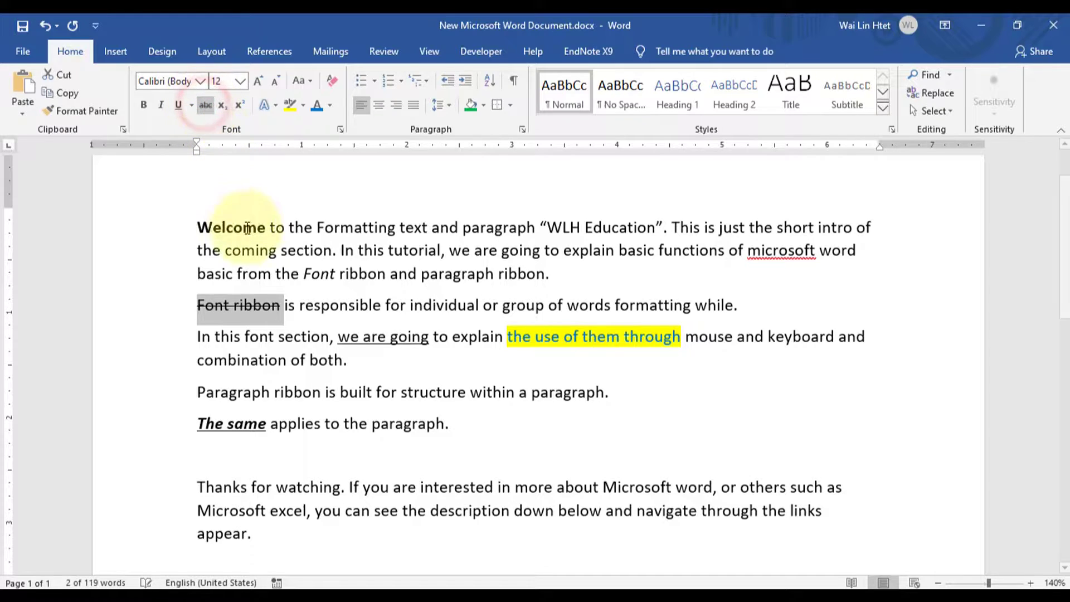
click(264, 308)
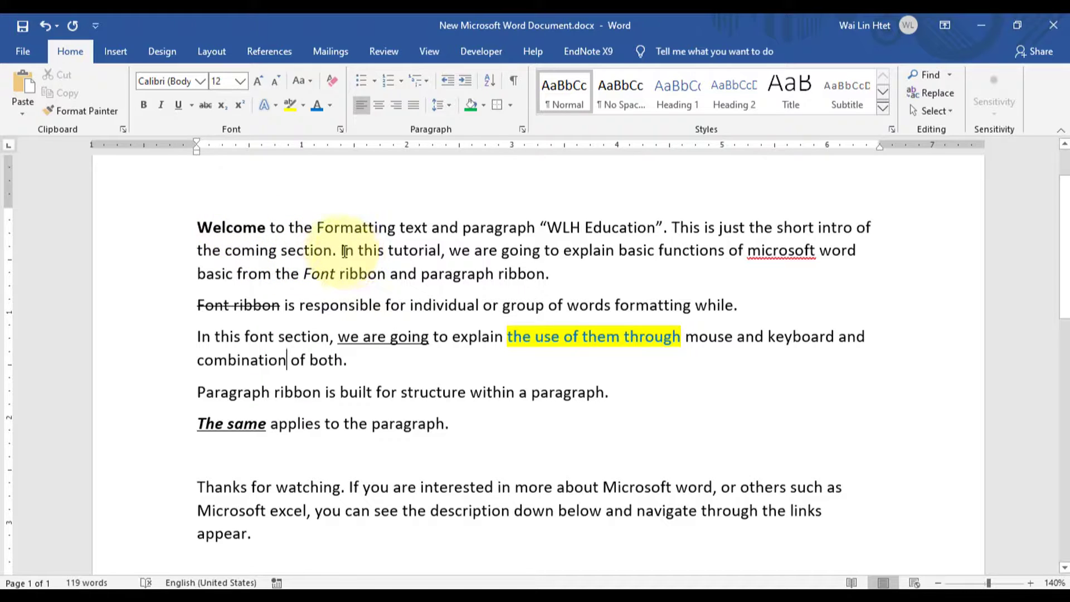
drag(340, 250, 441, 251)
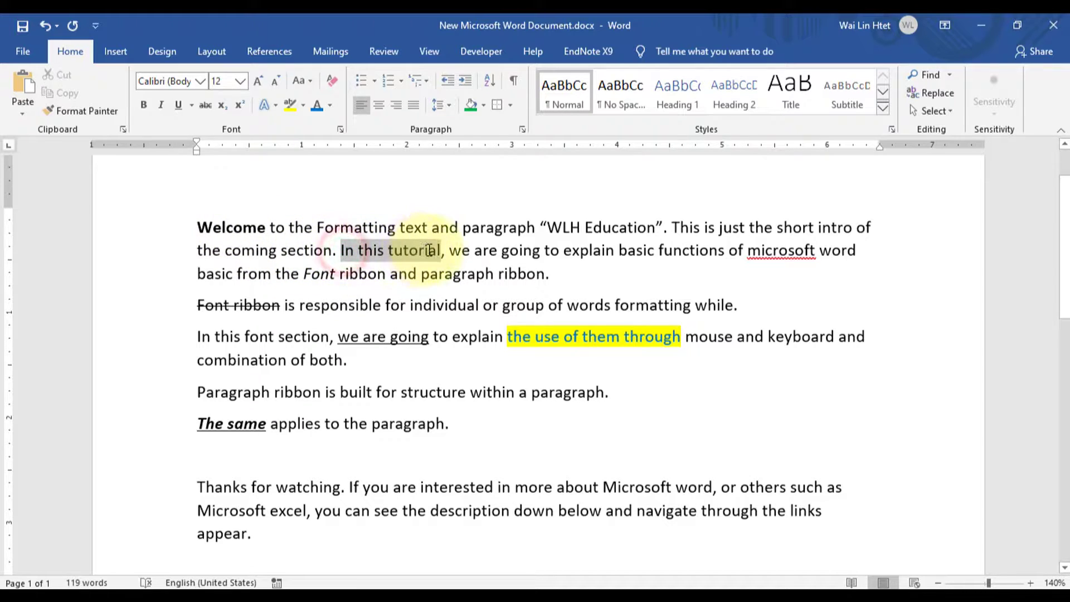
click(239, 106)
click(239, 106)
click(238, 106)
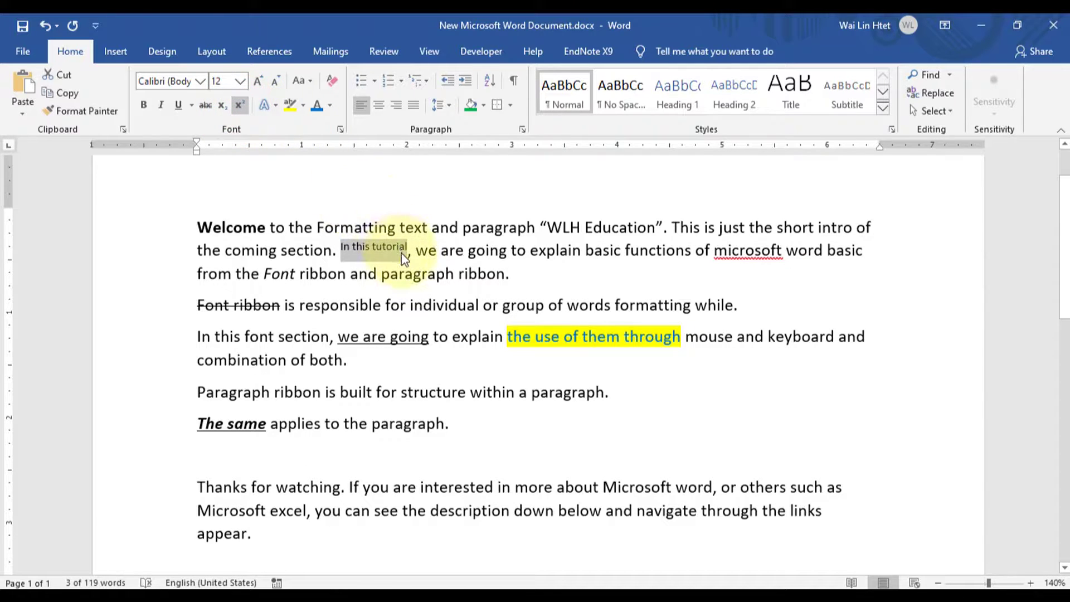
click(240, 107)
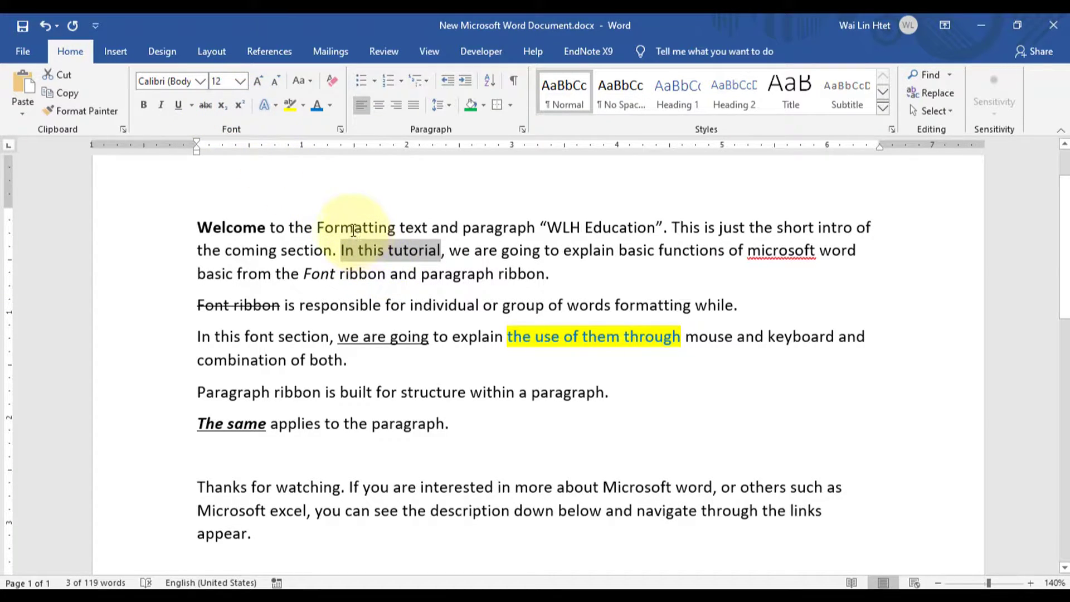
click(226, 103)
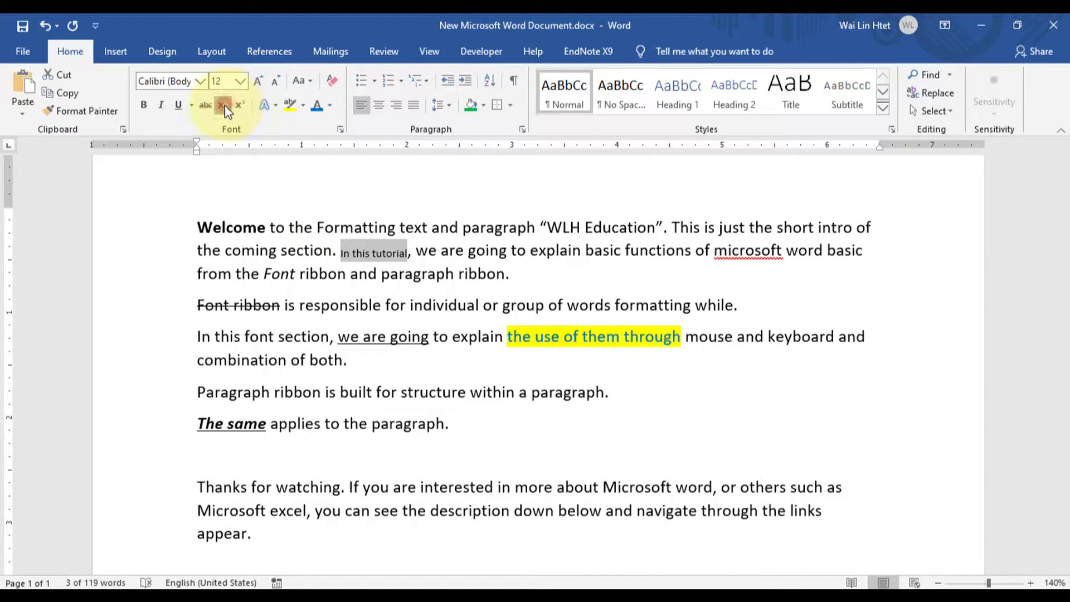
click(225, 105)
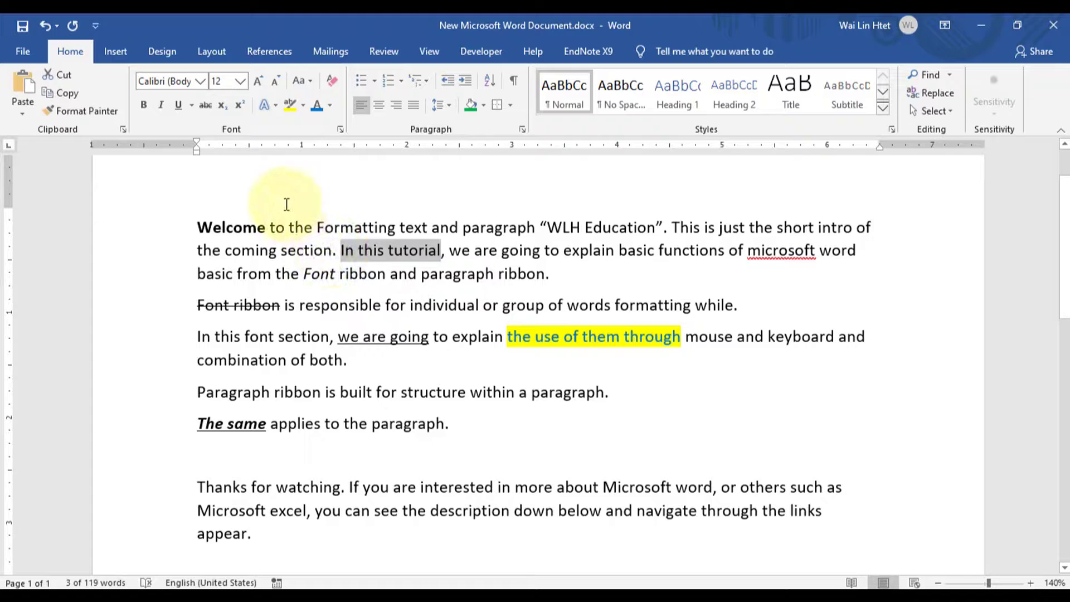
Step: Set 'In this tutorial' to the Algerian font at size 20
click(201, 83)
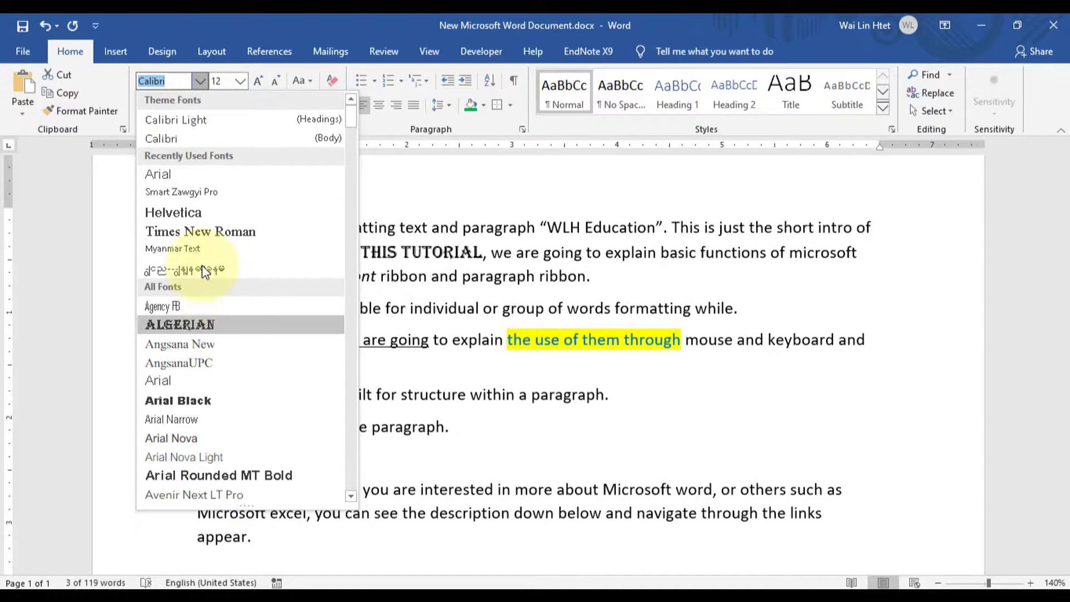
click(189, 323)
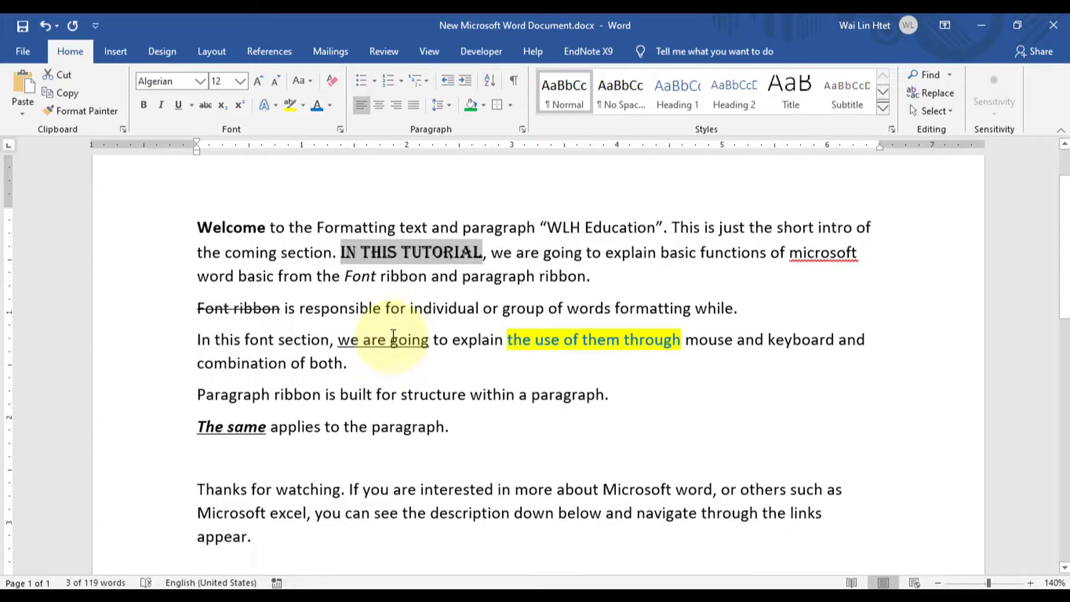
click(239, 81)
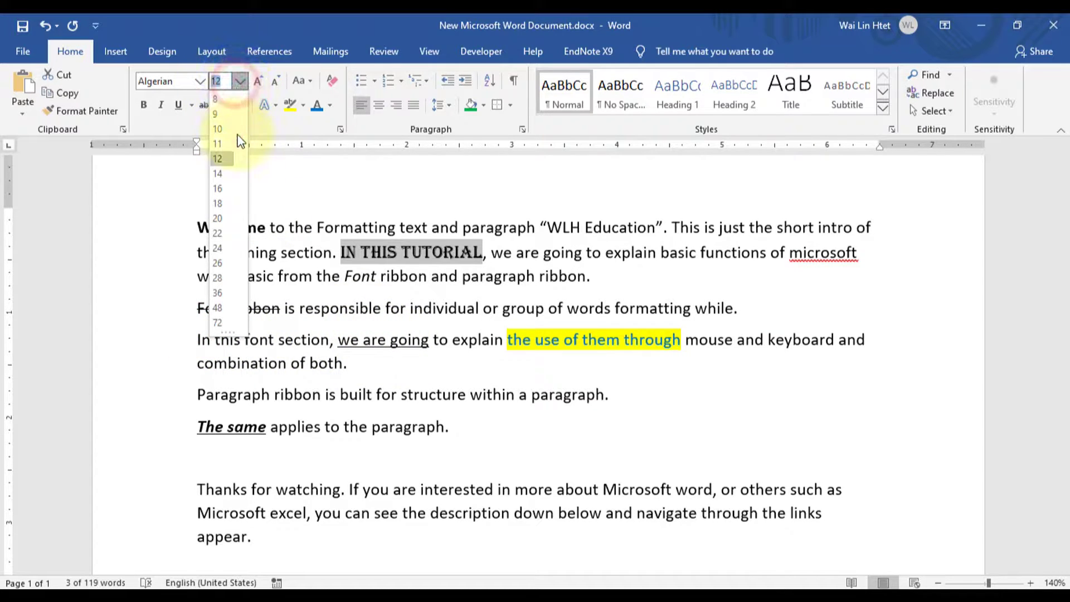
click(218, 218)
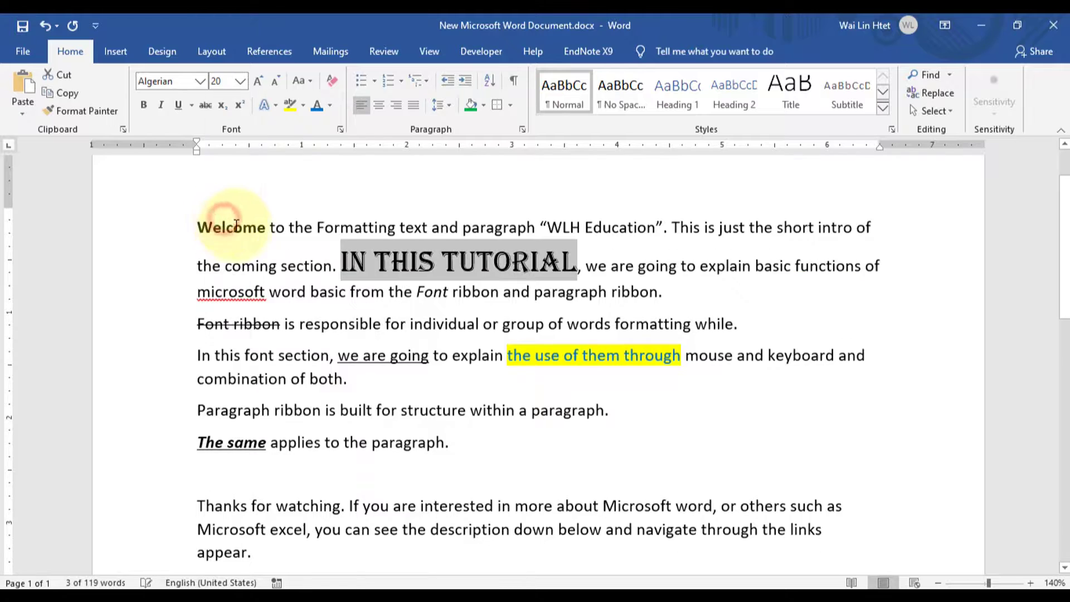
click(342, 333)
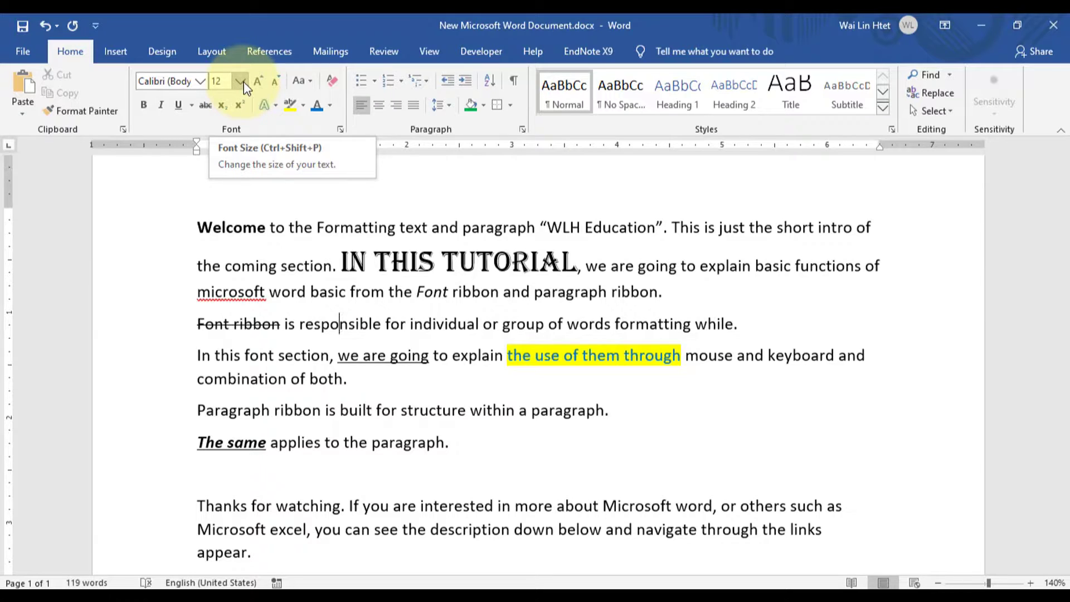
Step: Shrink 'responsible' step by step down to size 6
click(277, 83)
click(277, 84)
click(277, 84)
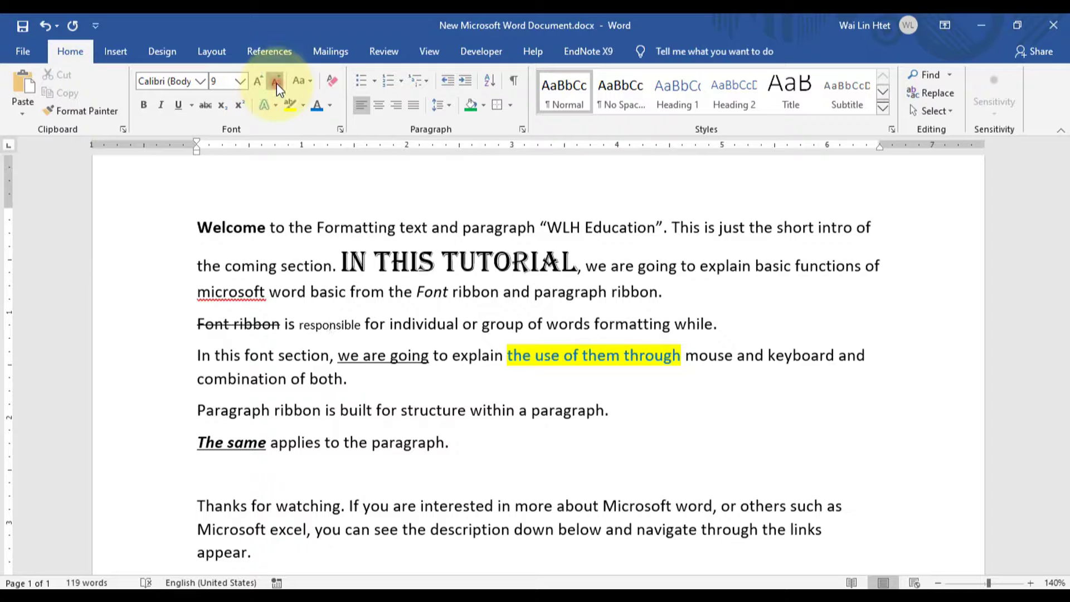
click(276, 82)
click(276, 82)
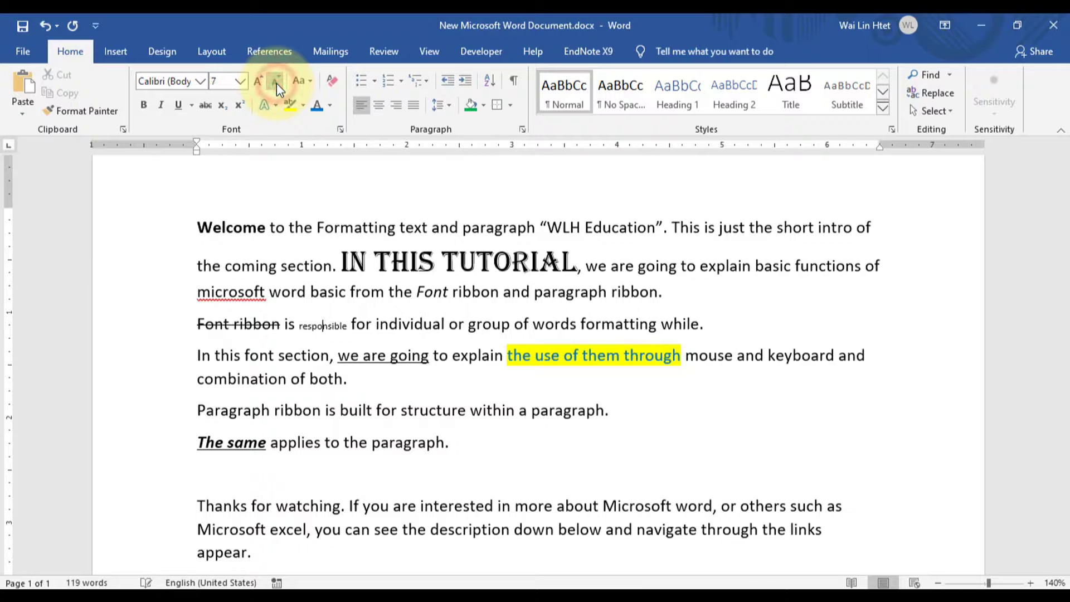
click(277, 82)
Step: Grow 'responsible' step by step up to size 18
click(326, 328)
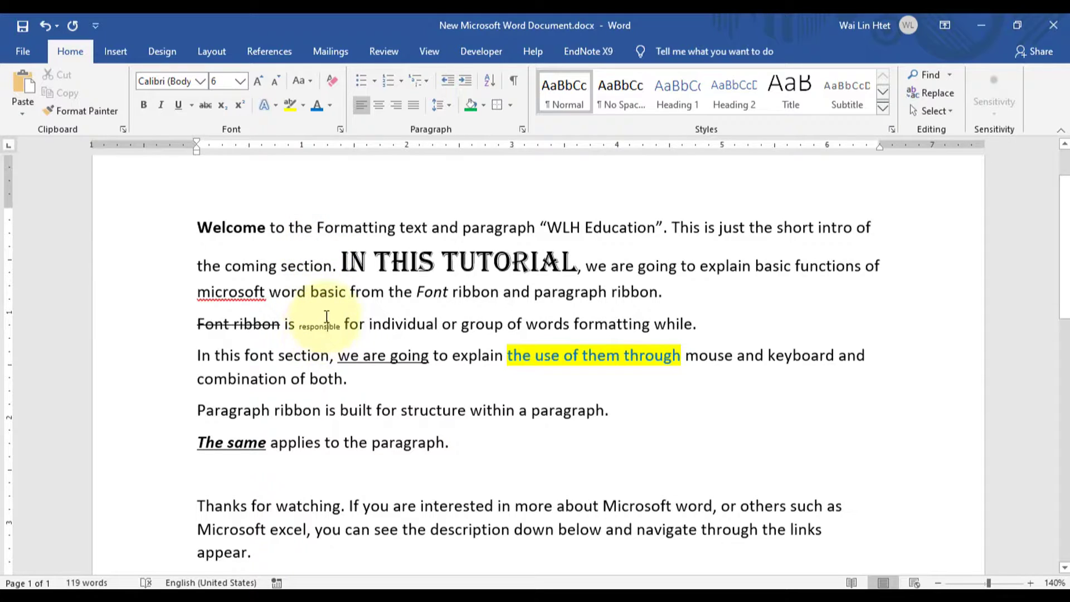
click(258, 82)
click(257, 82)
click(257, 81)
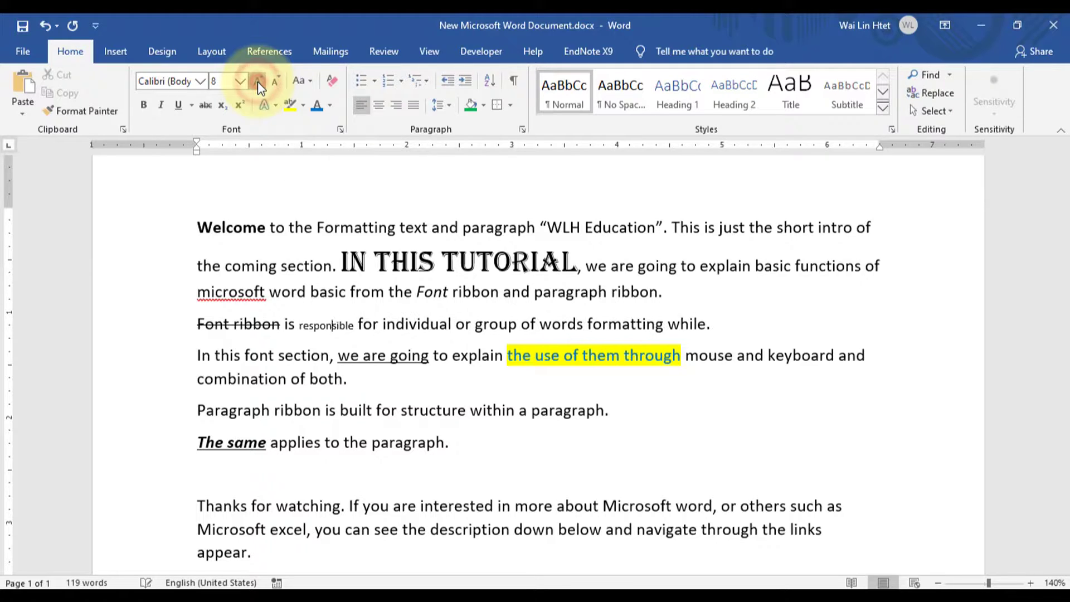
click(257, 81)
click(257, 81)
click(258, 81)
click(257, 81)
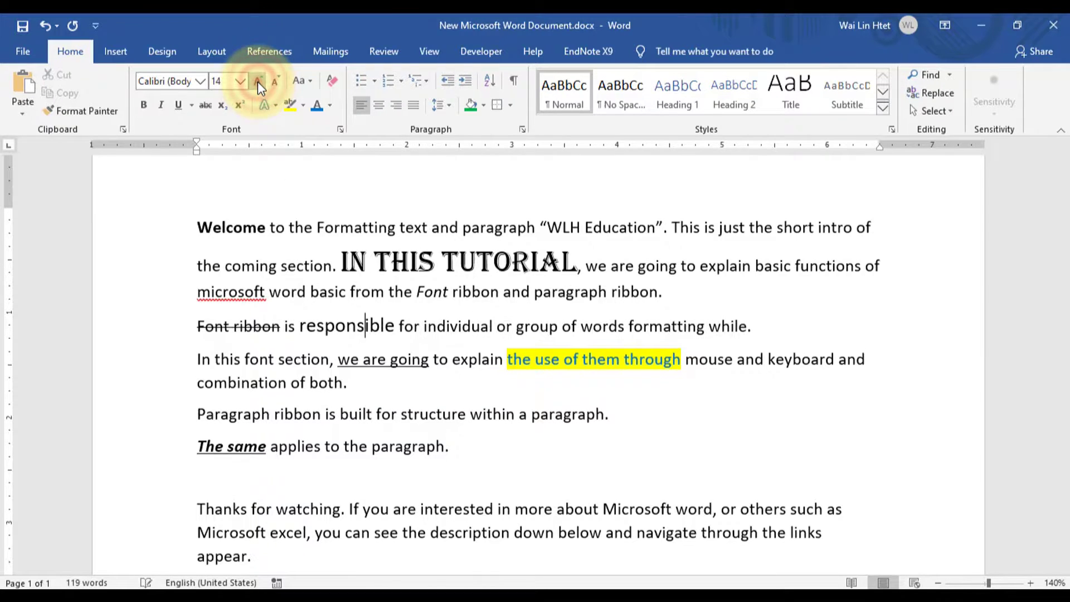
click(258, 82)
click(258, 82)
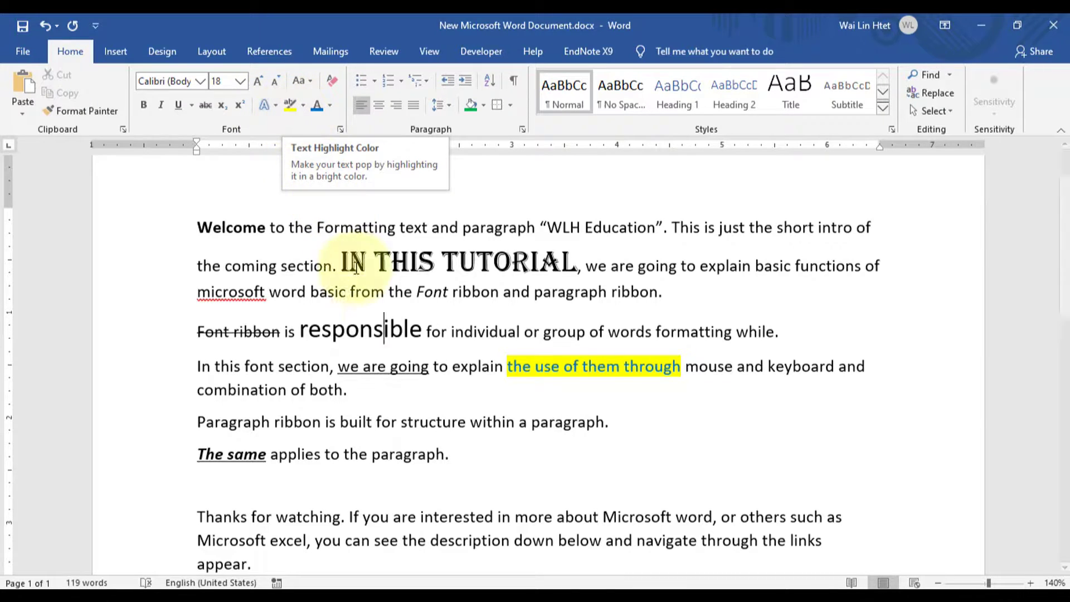
Step: Highlight the word 'responsible' in yellow
double_click(301, 331)
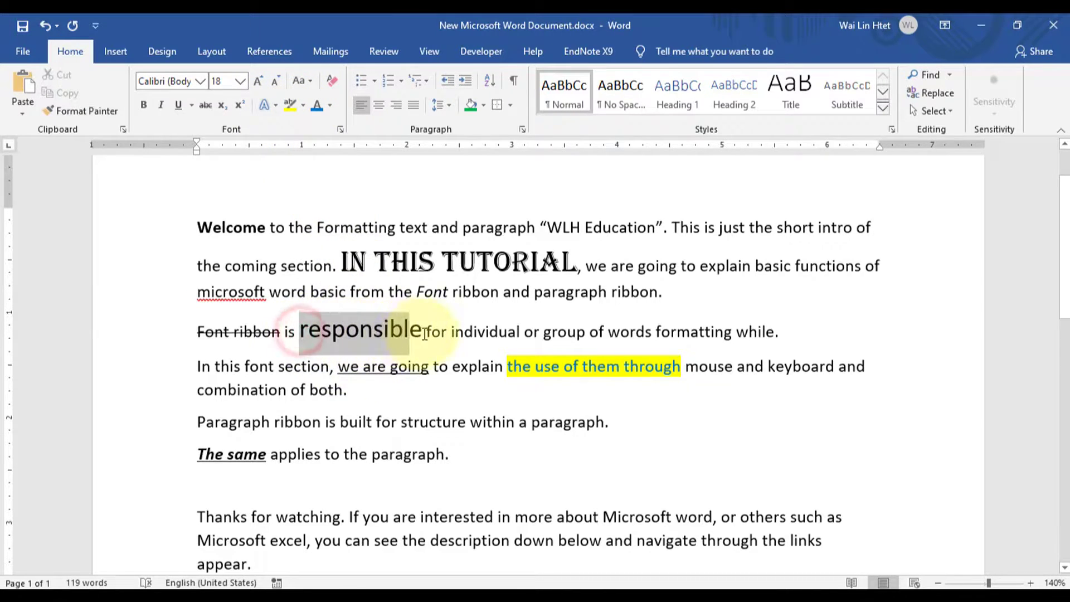
click(290, 105)
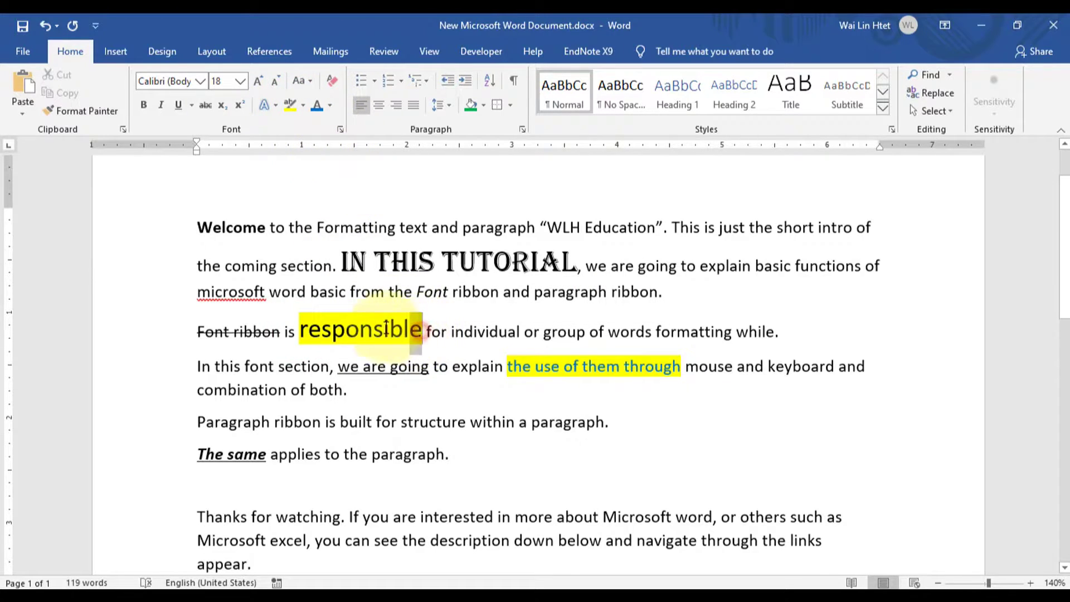
drag(359, 331, 310, 328)
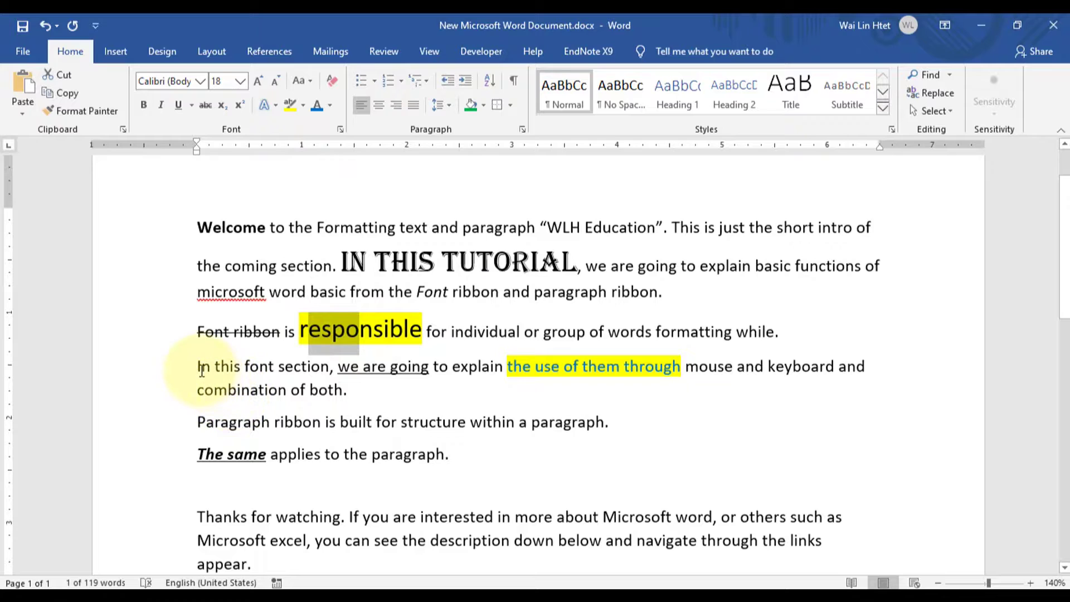
Step: Colour the phrase 'In this font section' light blue
drag(197, 366, 315, 366)
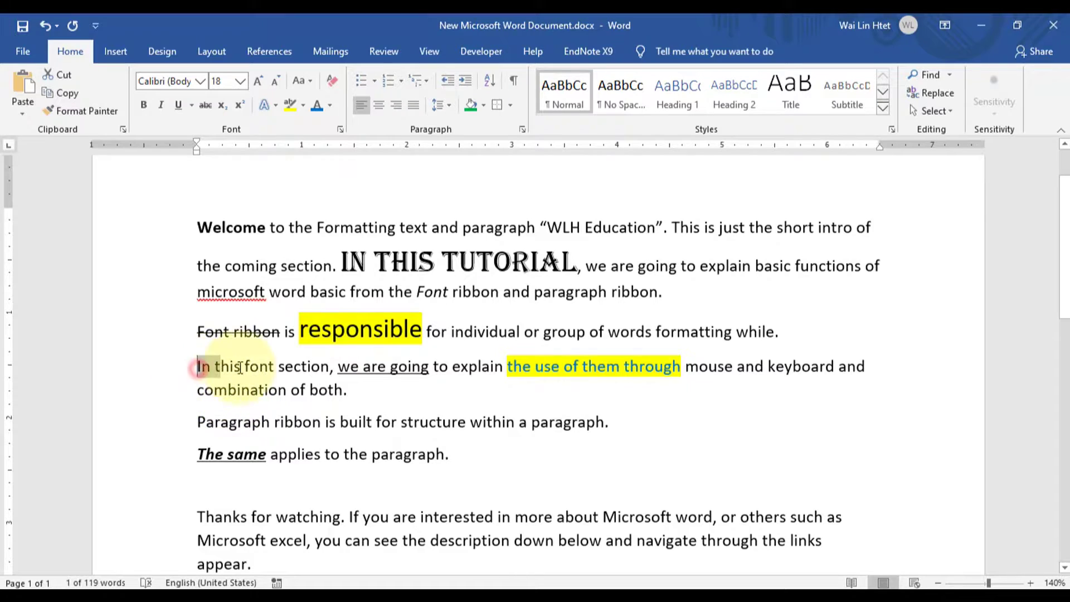
click(330, 108)
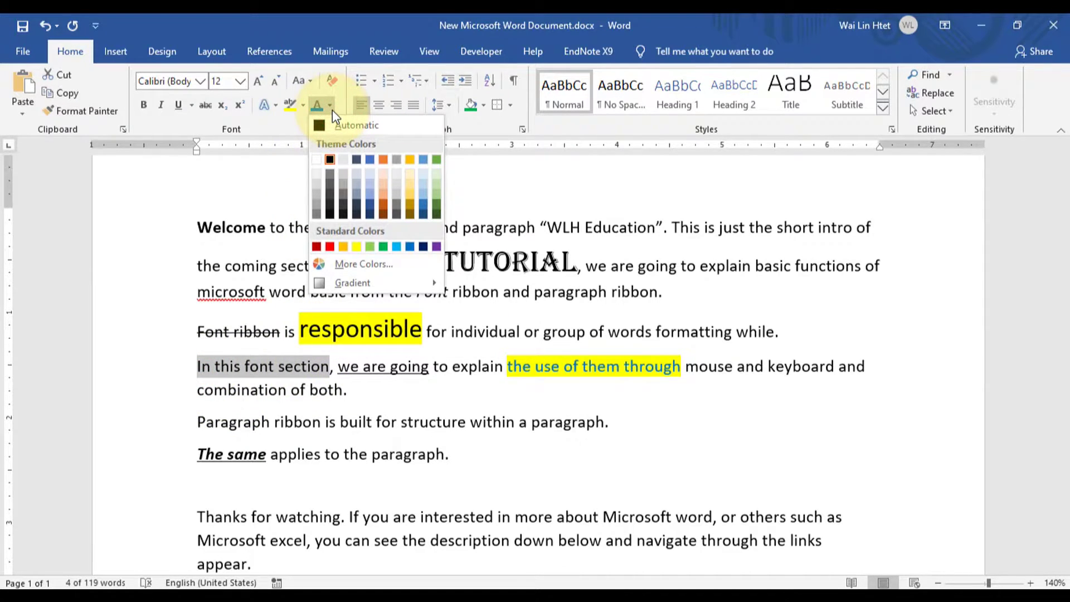
click(395, 248)
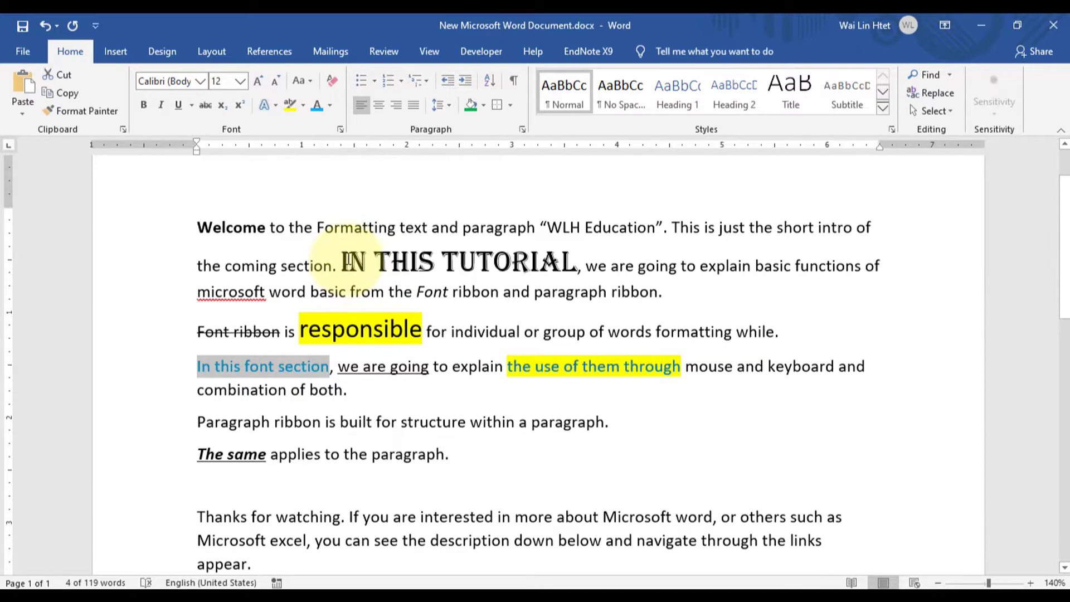
drag(341, 260, 550, 265)
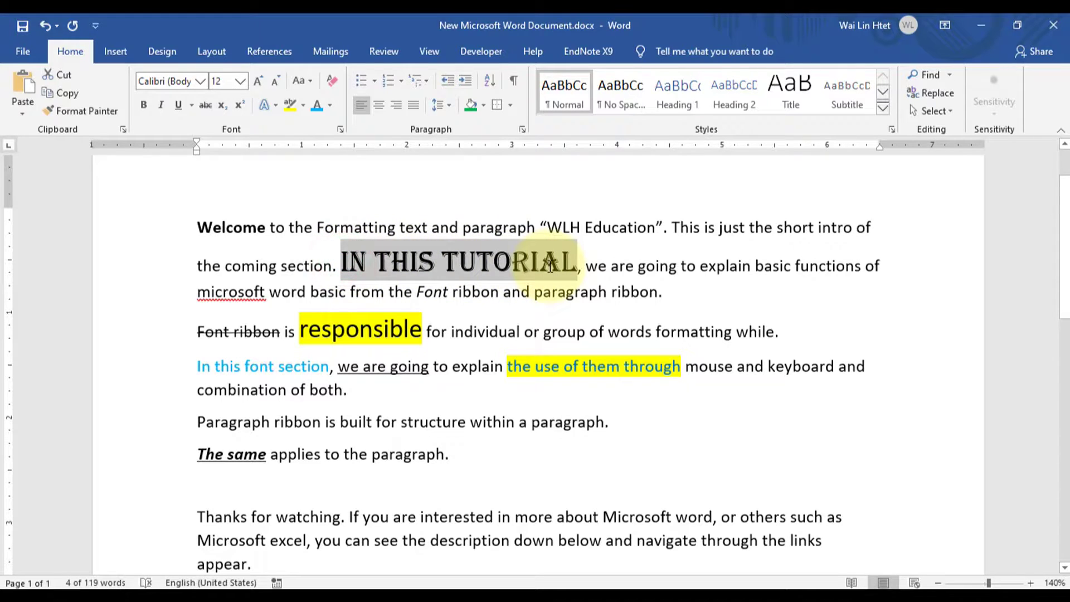
Step: Clear the special formatting from 'In this tutorial'
click(333, 89)
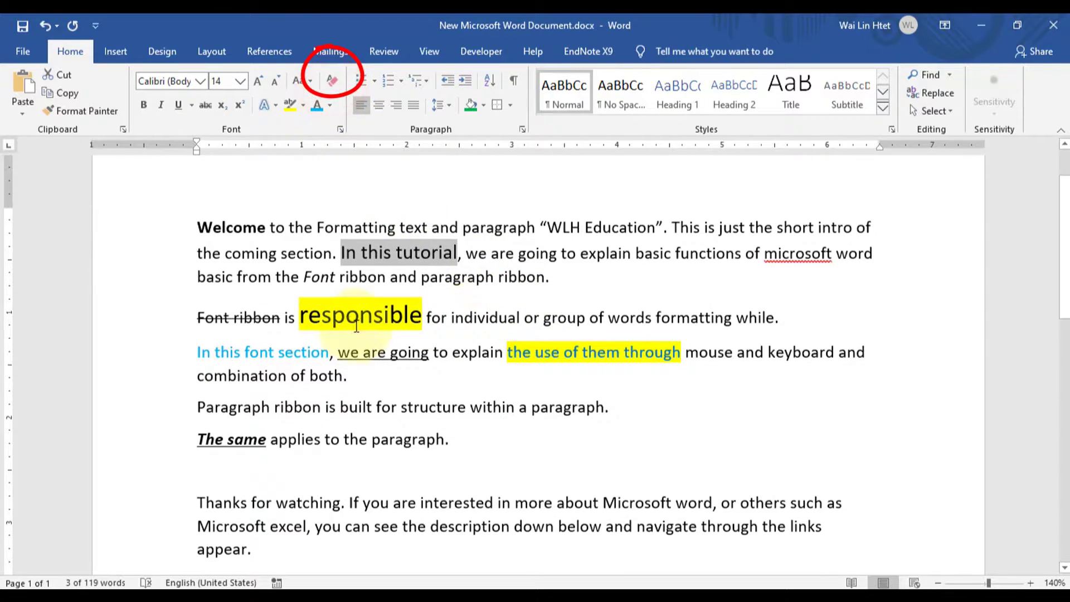
drag(299, 316, 422, 315)
click(221, 225)
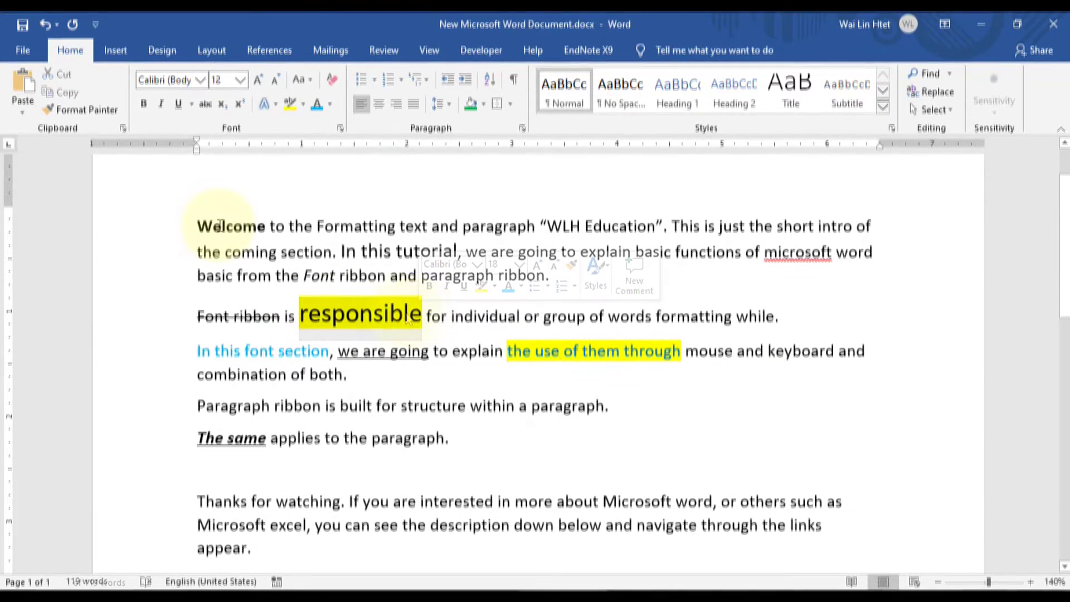
Step: Clear all formatting from 'Welcome', 'responsible' and 'the use of them through' at once
double_click(221, 225)
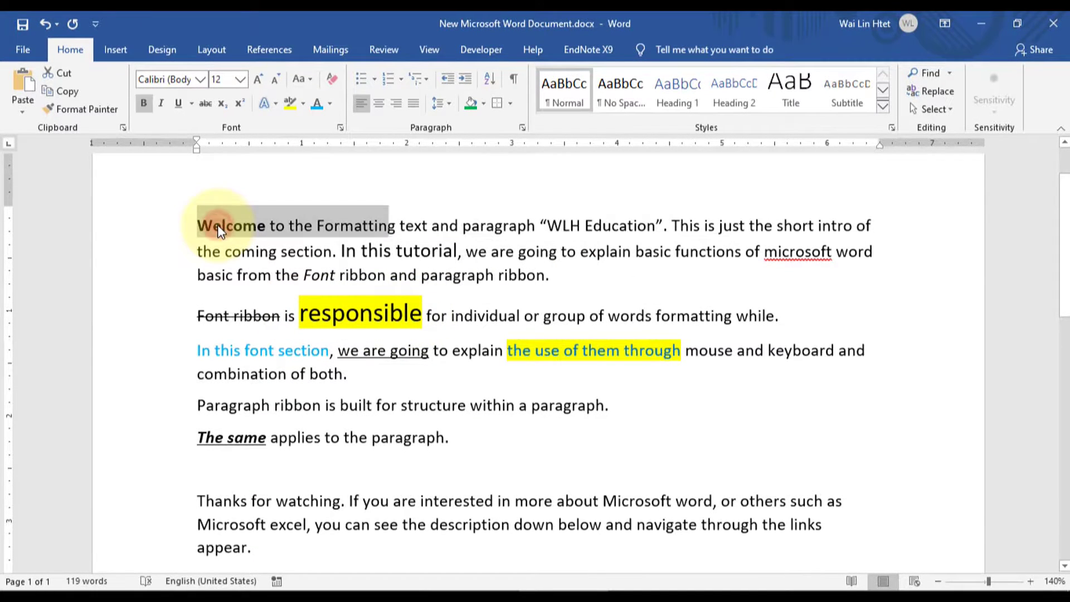
ctrl+double_click(374, 315)
drag(508, 351, 681, 351)
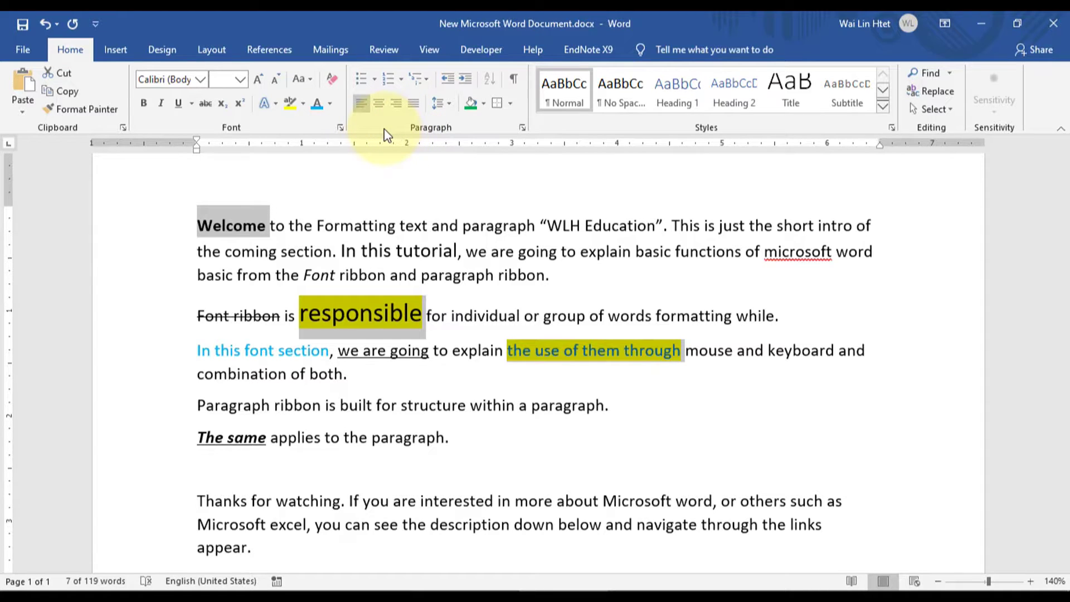
click(336, 83)
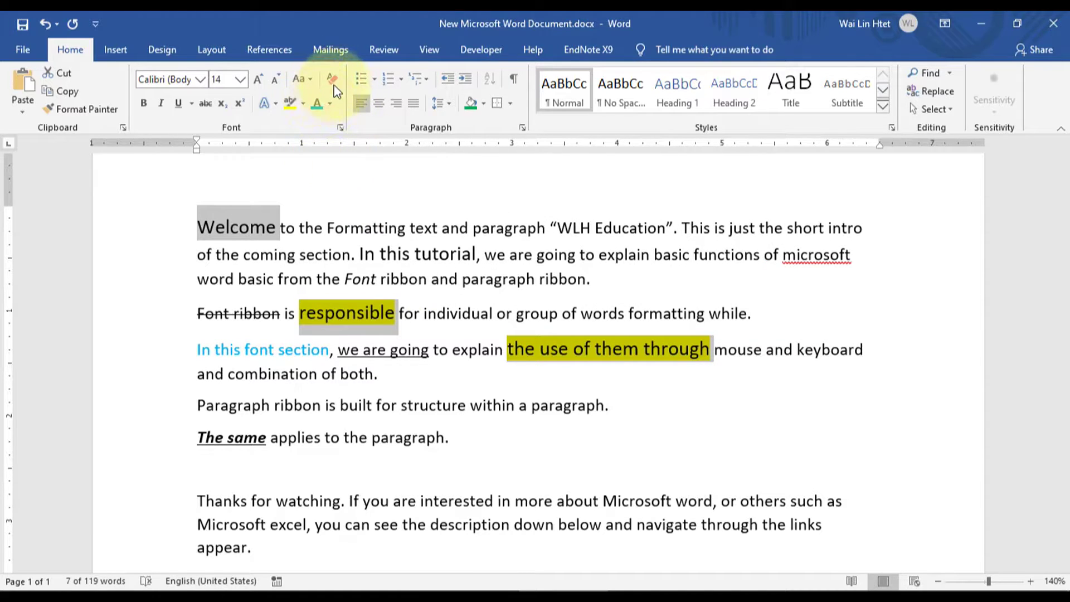
click(325, 313)
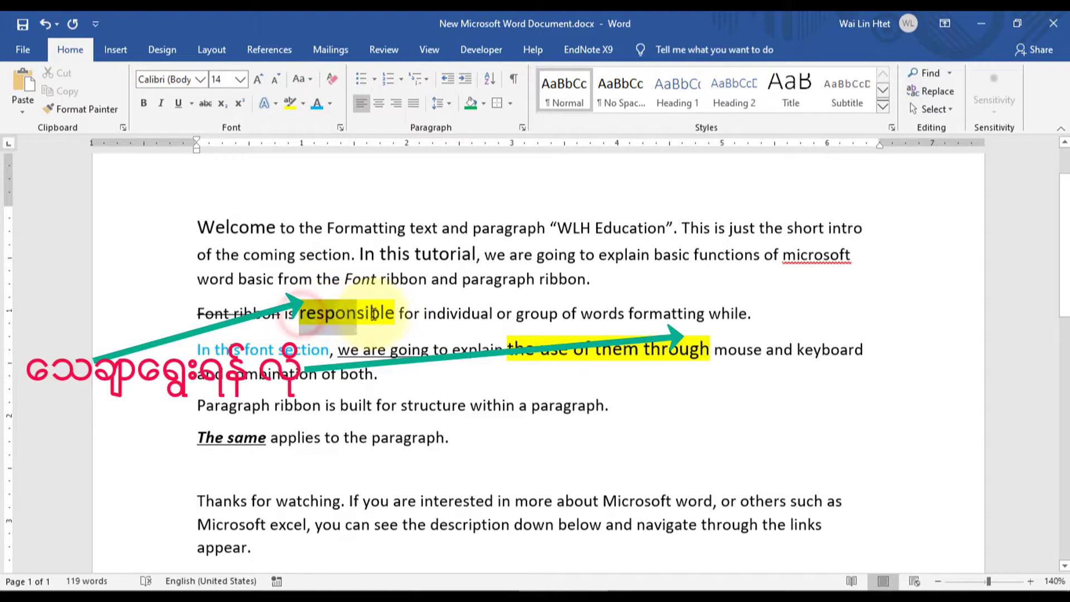
Step: Justify the 'In this font section' paragraph
drag(392, 317, 394, 315)
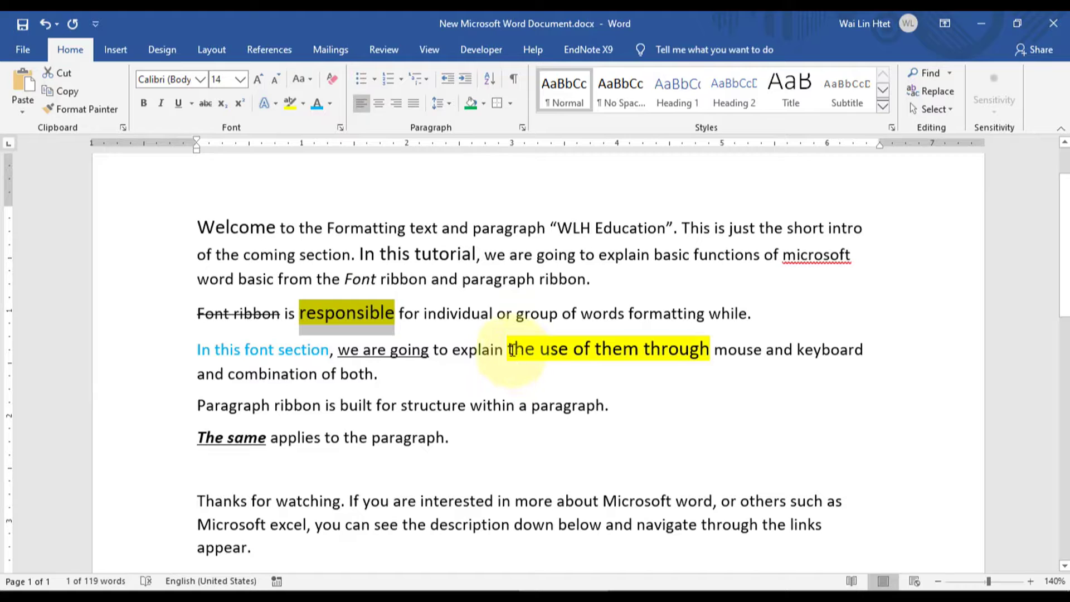
drag(509, 350, 712, 351)
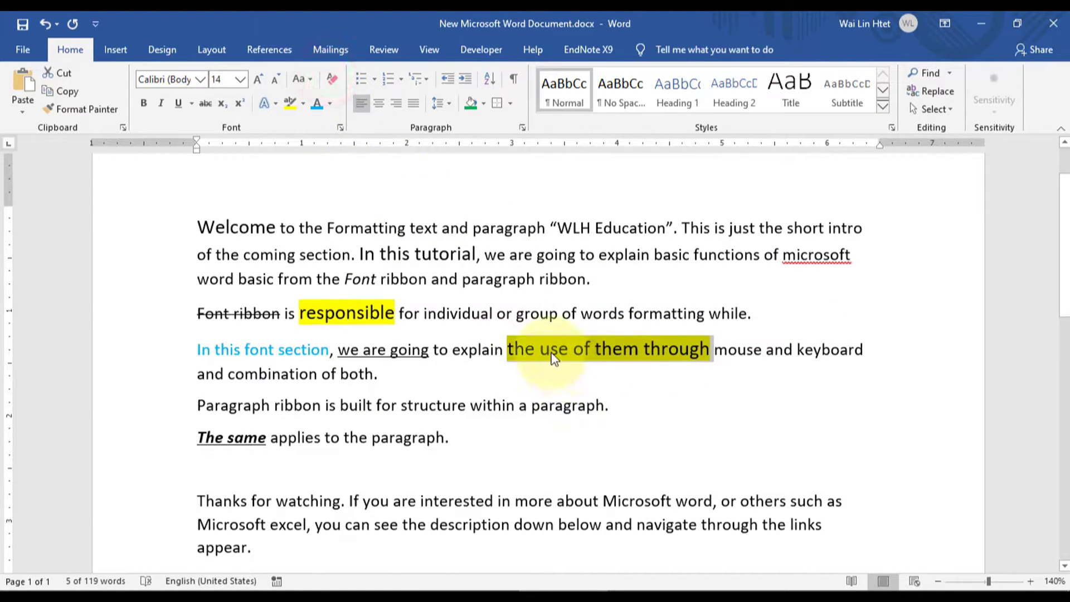
click(332, 79)
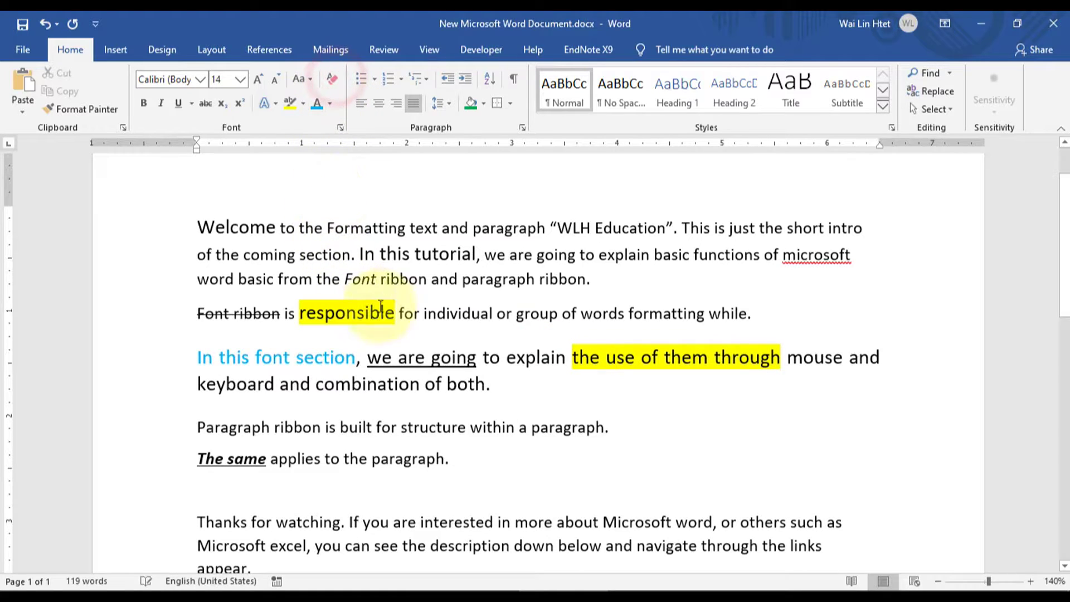
Step: Remove the yellow highlight from 'the use of them through' and 'responsible'
drag(585, 360, 779, 359)
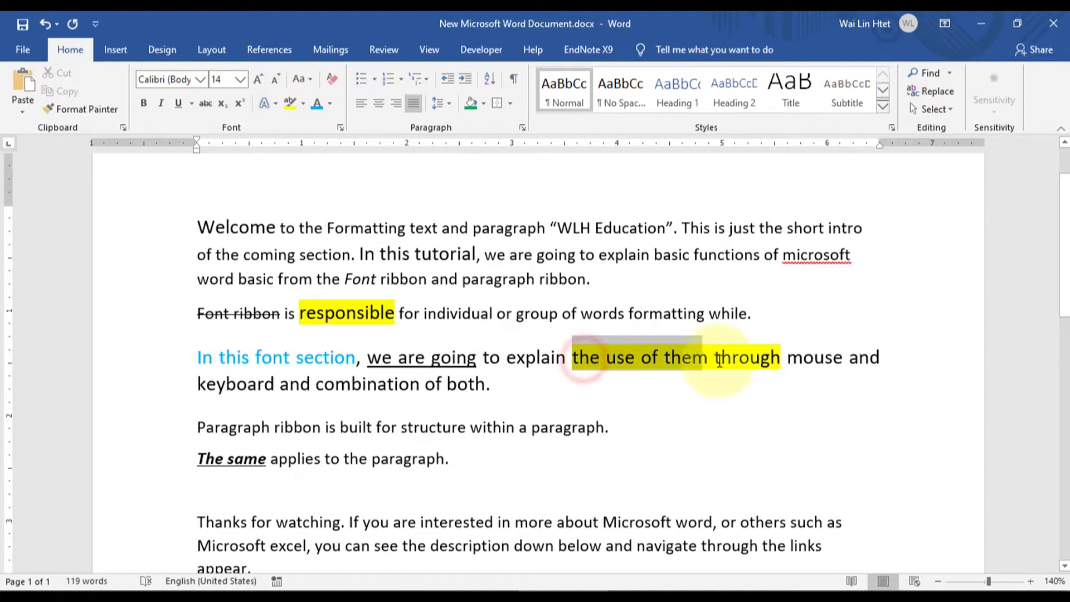
click(303, 103)
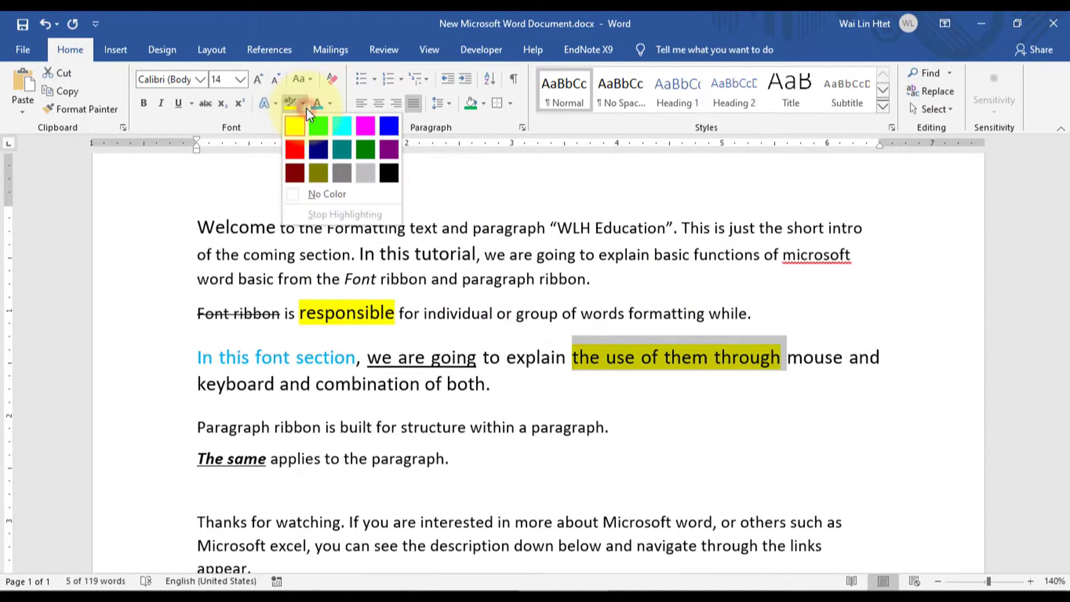
click(297, 192)
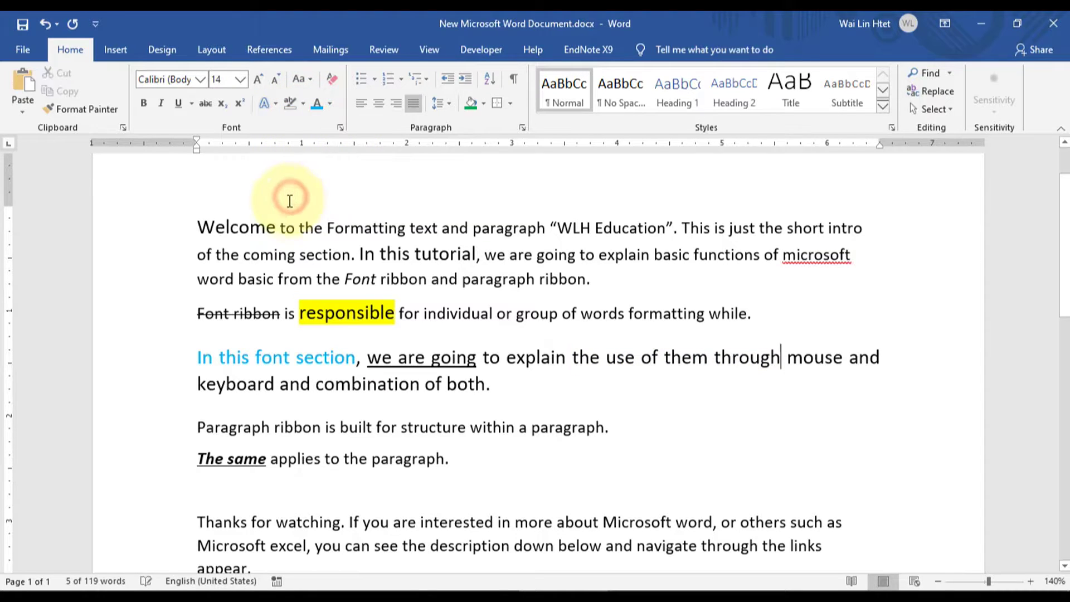
double_click(304, 315)
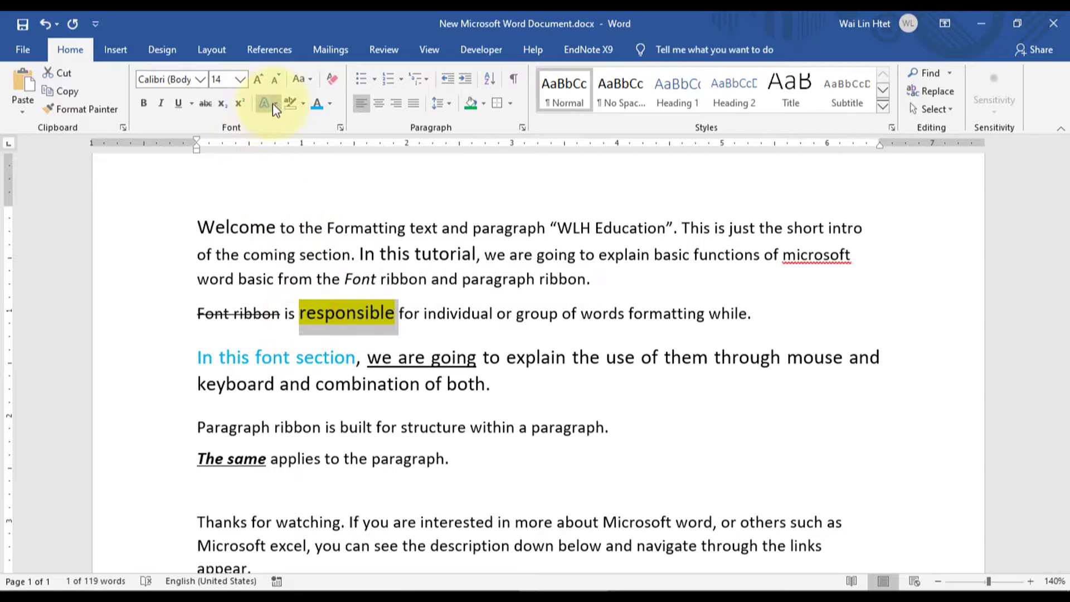
click(290, 102)
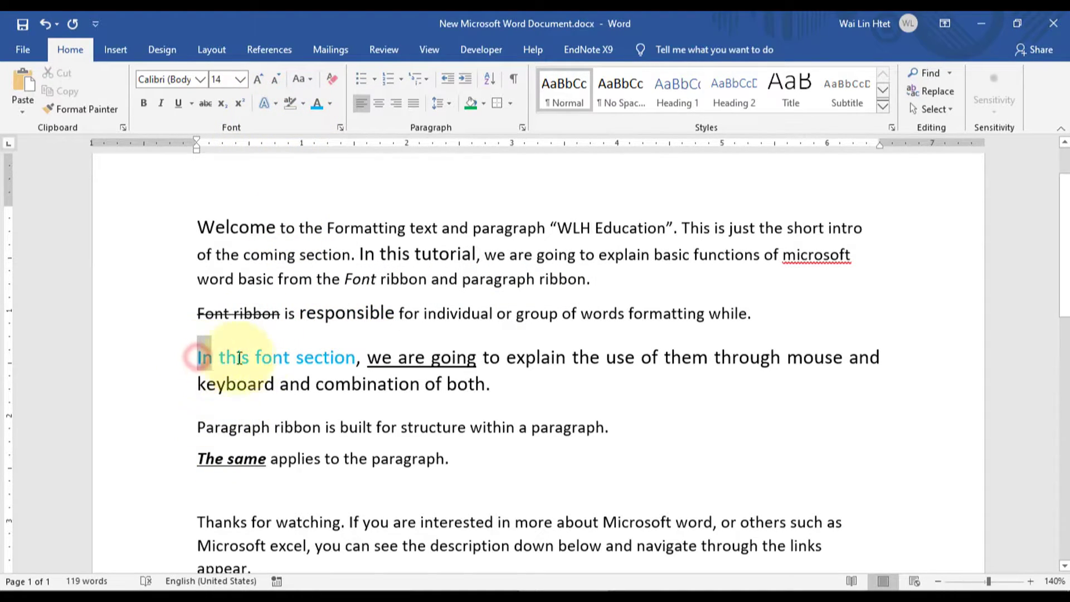
Step: Clear all formatting from 'In this font section', 'The same' and 'we are going'
drag(199, 357, 356, 357)
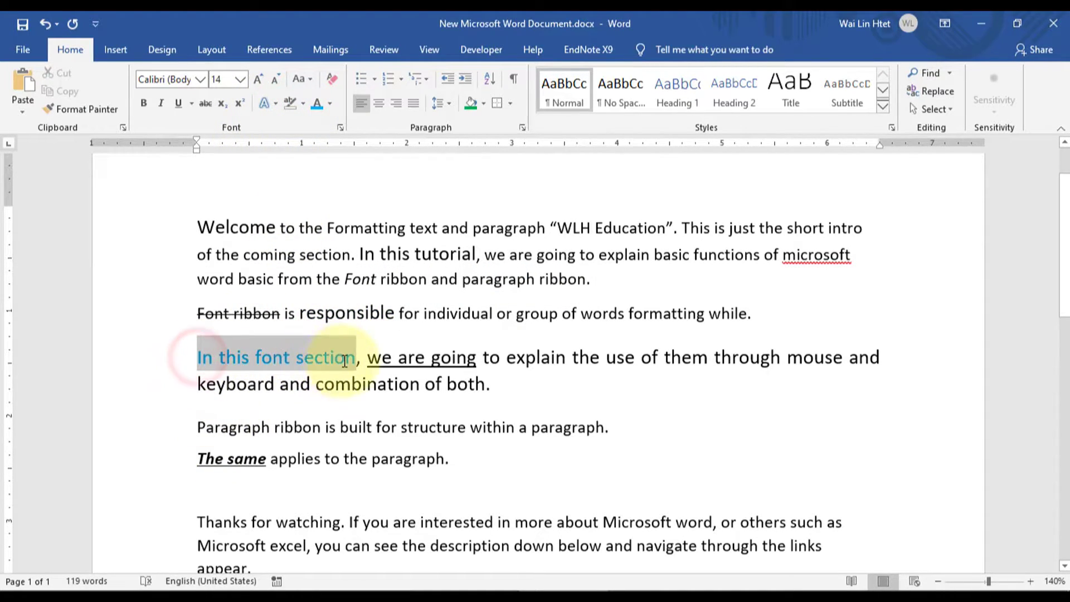
click(332, 79)
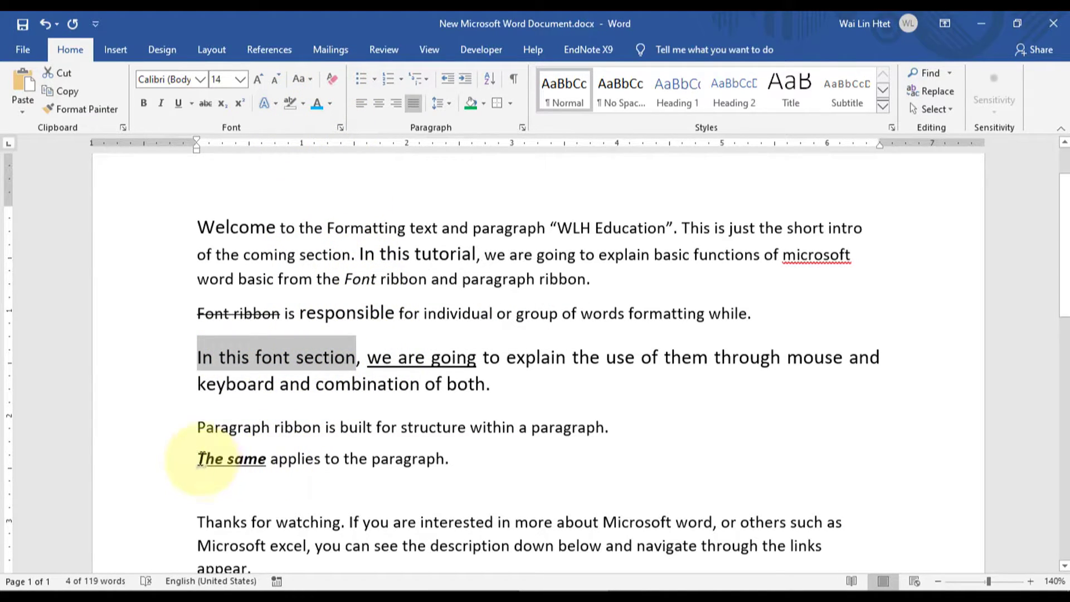
drag(205, 466, 254, 462)
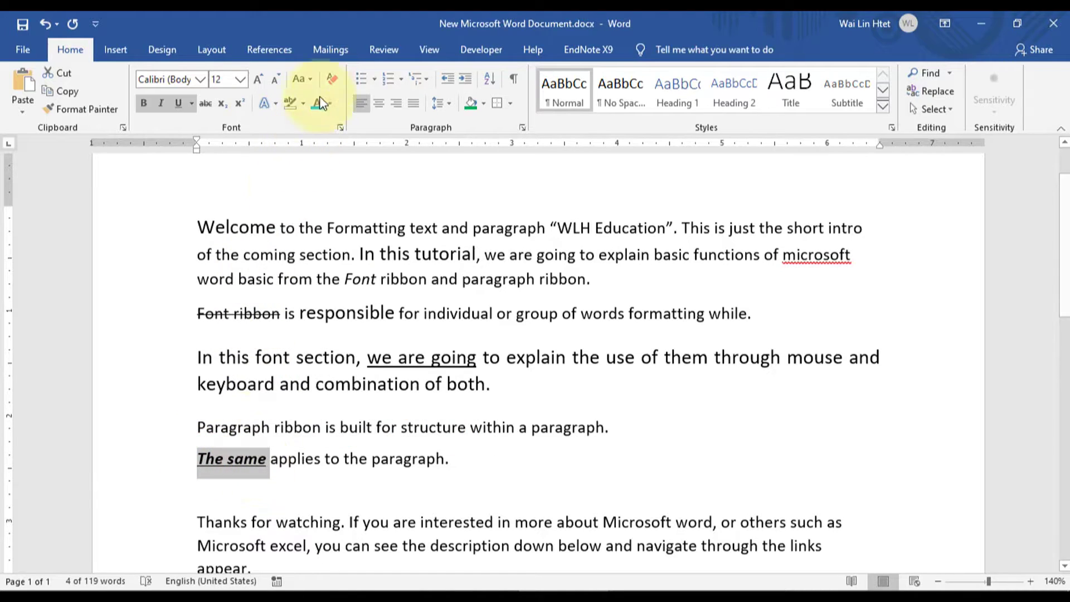
click(331, 78)
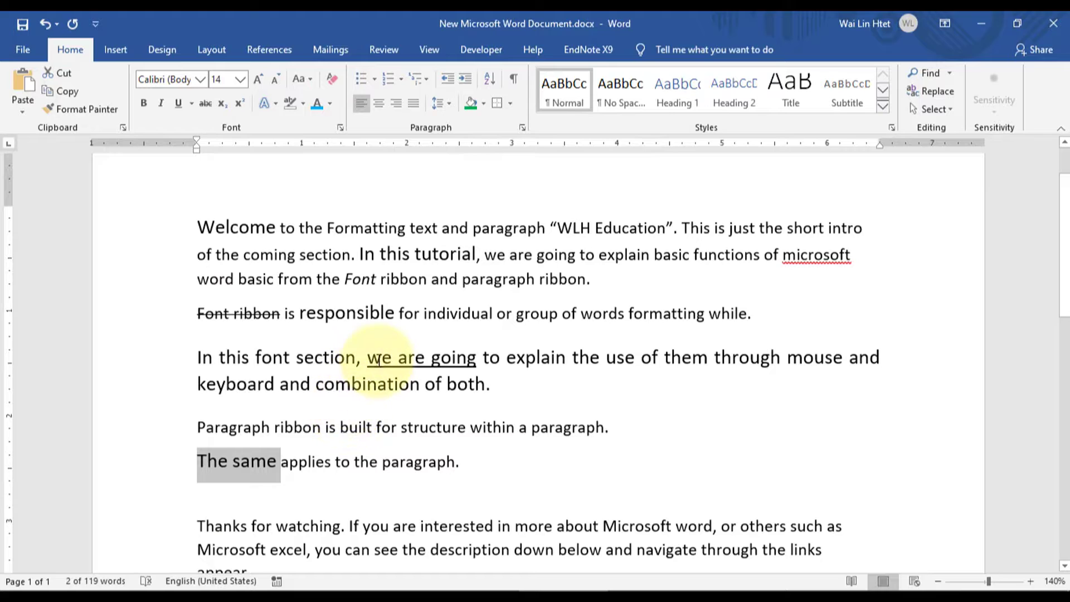
drag(368, 357, 454, 356)
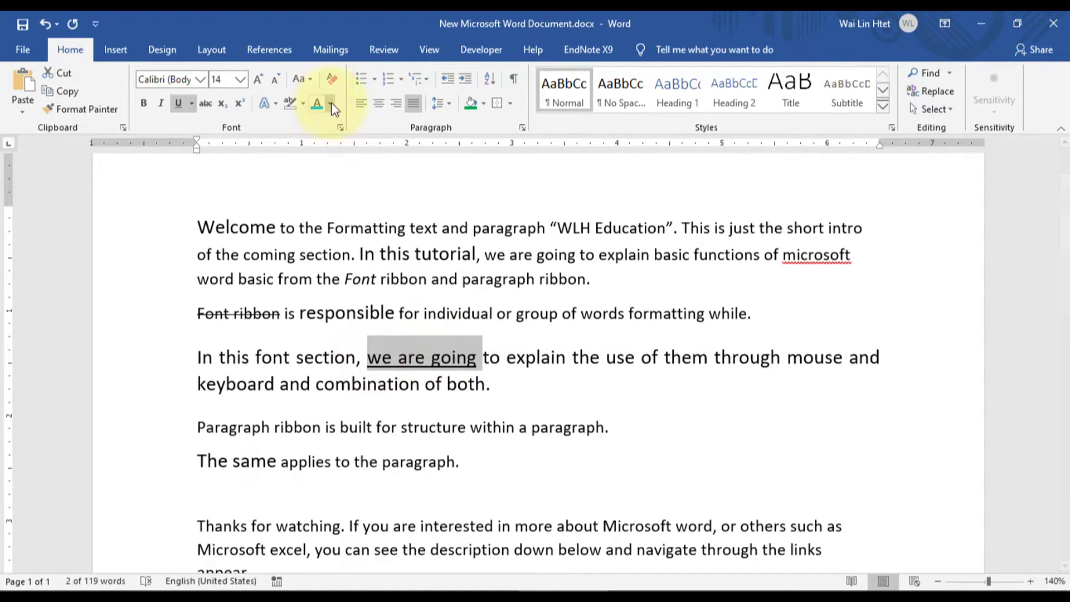
click(332, 78)
click(256, 357)
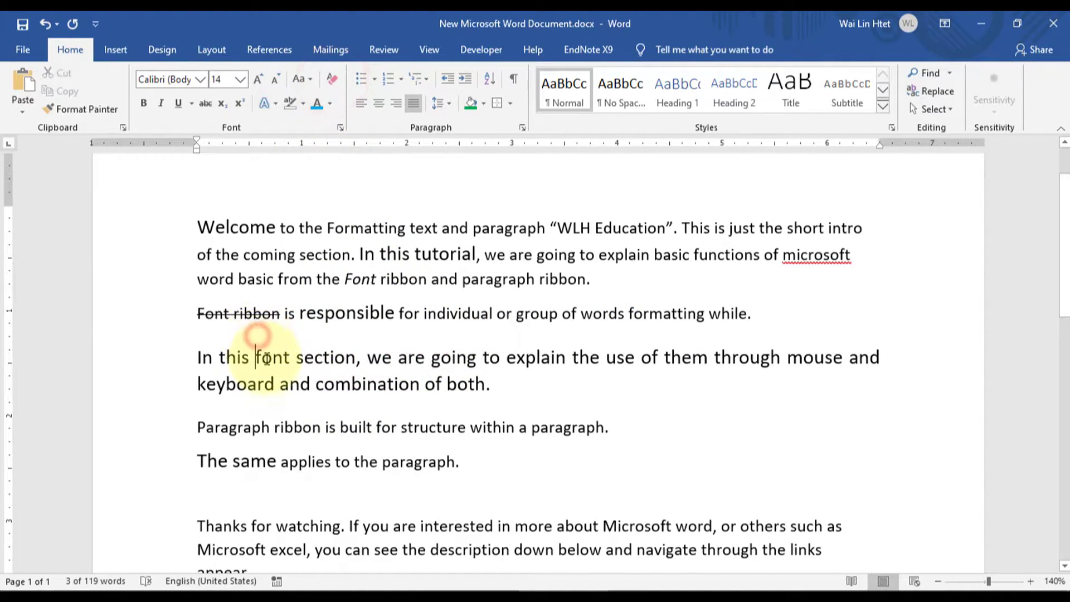
Step: Clear the strikethrough and small size from 'Font ribbon', then bold 'Welcome'
drag(197, 313, 283, 313)
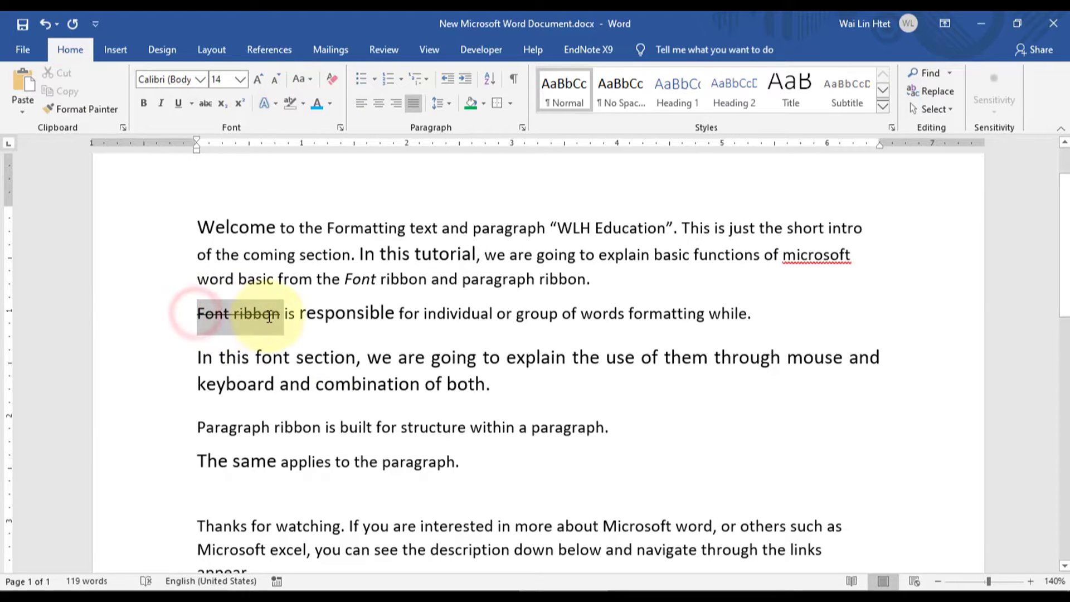
click(333, 80)
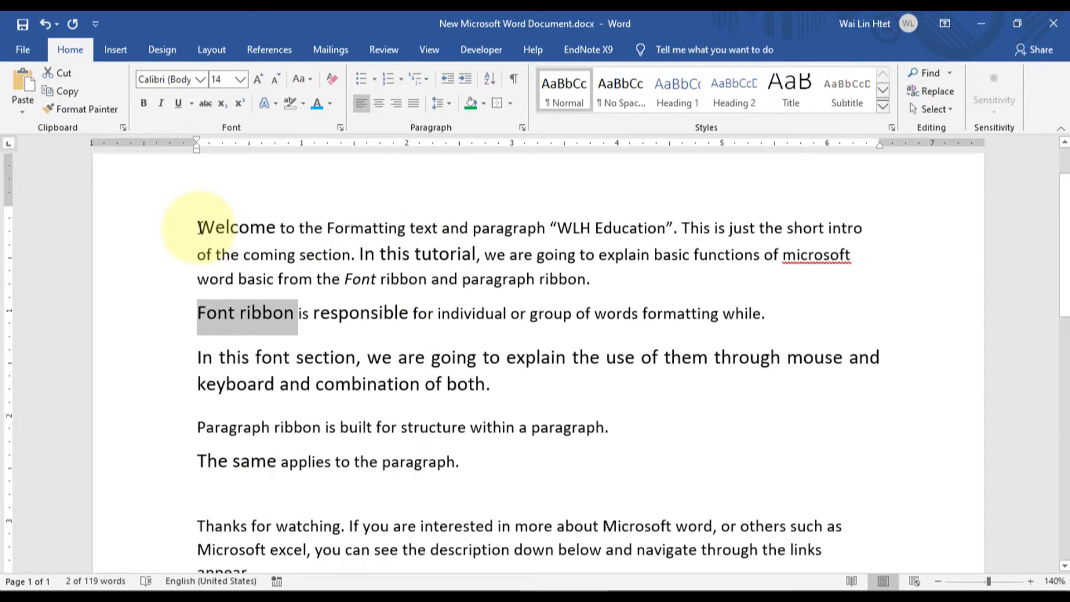
drag(199, 225, 276, 227)
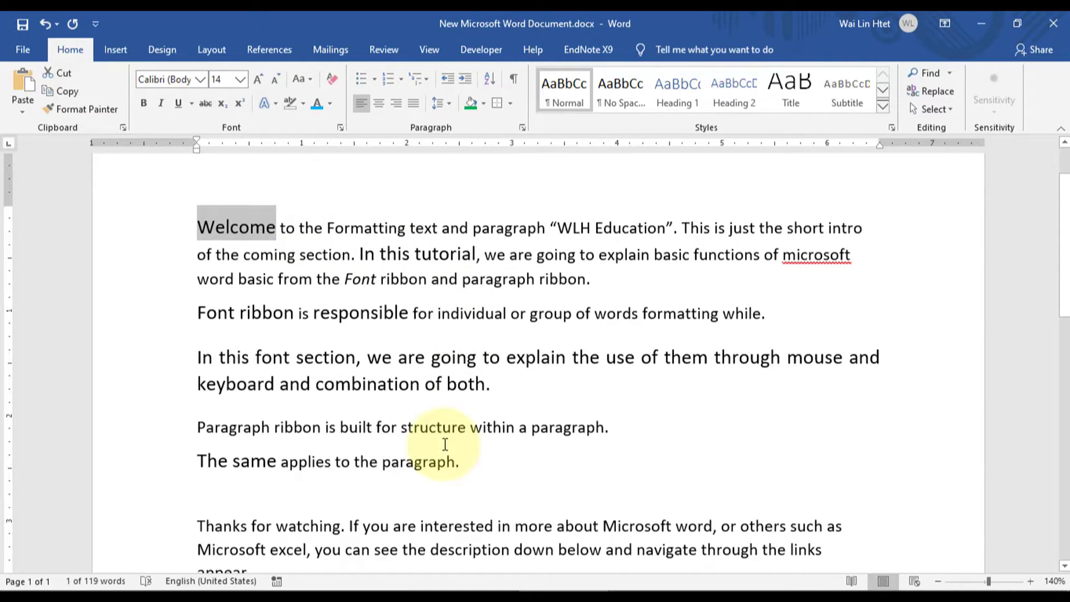
key(ctrl+b)
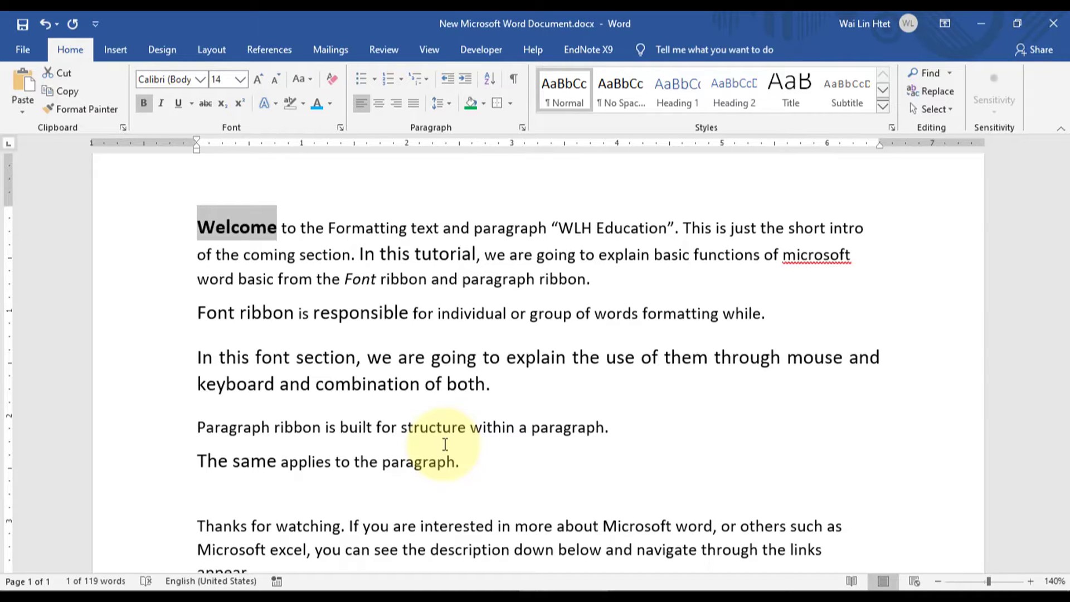
Step: Make 'Welcome' italic and underlined, and enlarge it three sizes to 26 pt
key(ctrl+i)
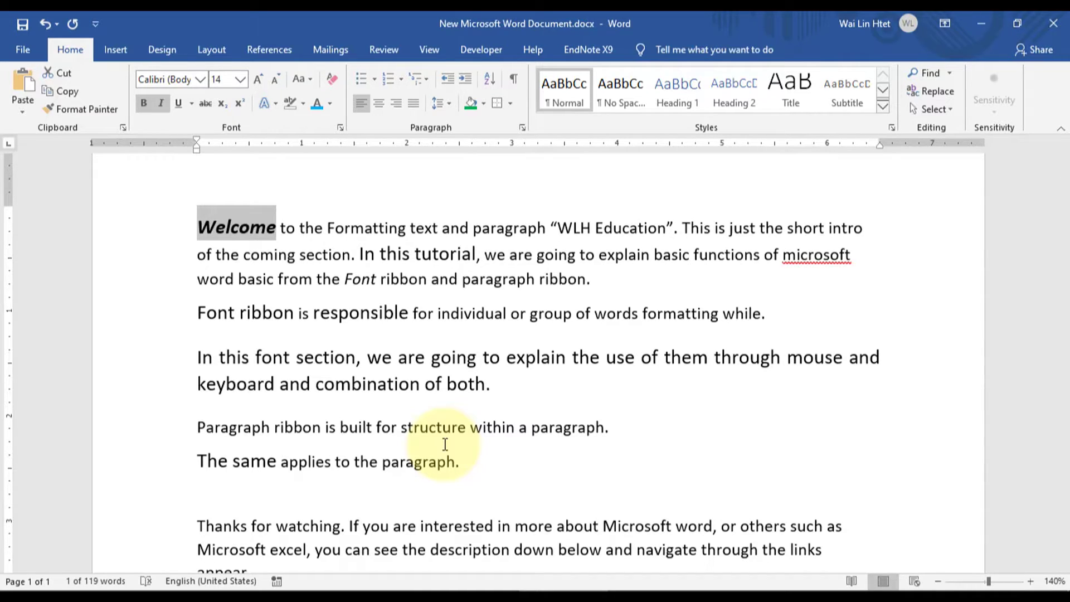
key(ctrl+u)
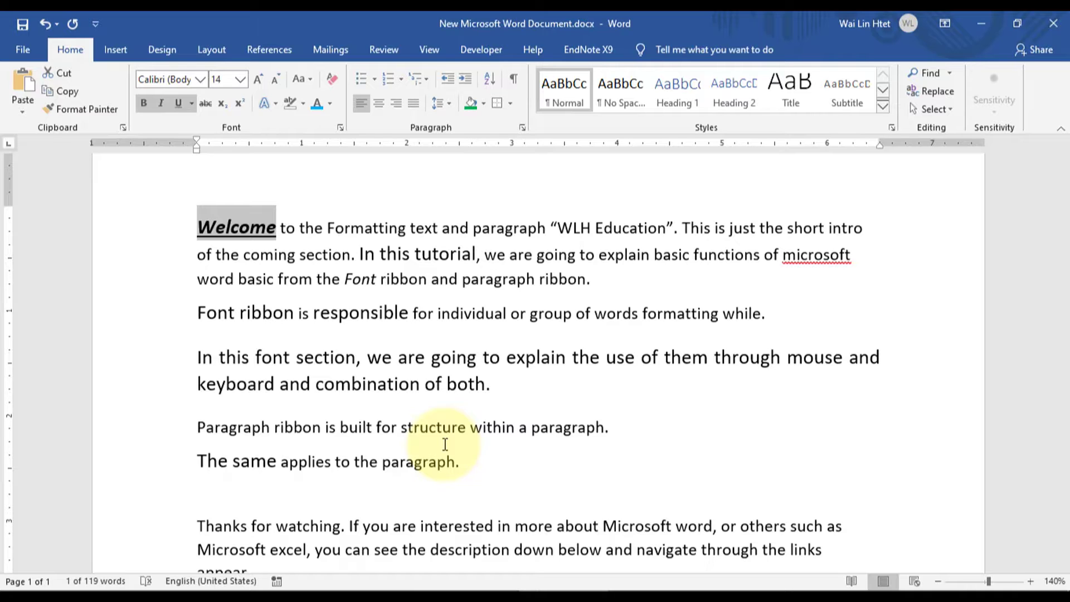
key(ctrl+bracketright)
key(ctrl+bracketright)
key(ctrl+bracketright)
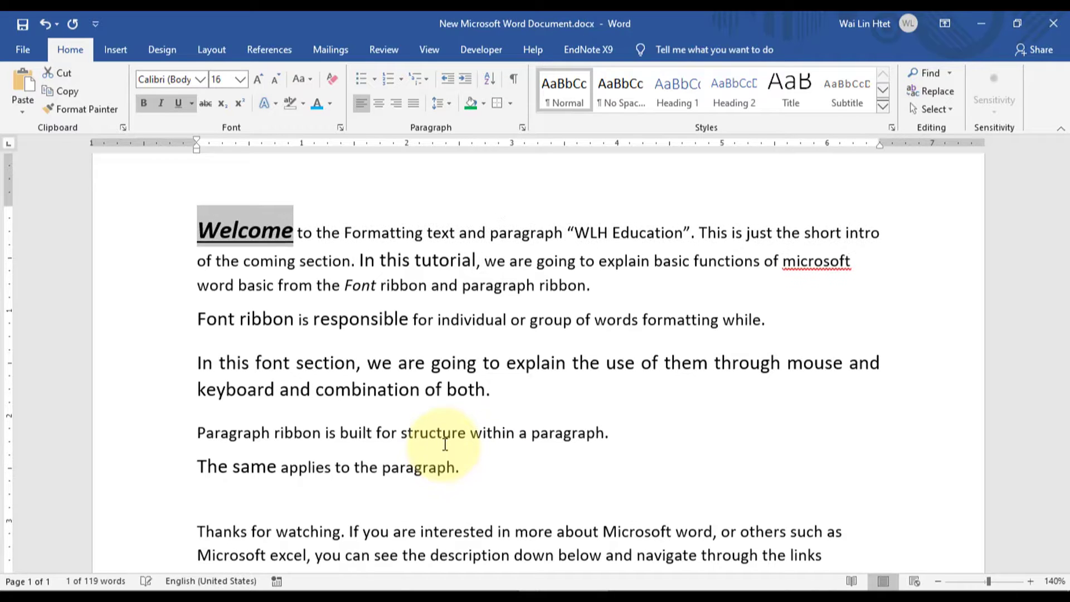
key(ctrl+bracketright)
key(ctrl+bracketright)
key(ctrl+bracketright)
key(ctrl+bracketright)
key(ctrl+bracketright)
key(ctrl+bracketright)
key(ctrl+bracketright)
key(ctrl+bracketright)
key(ctrl+bracketright)
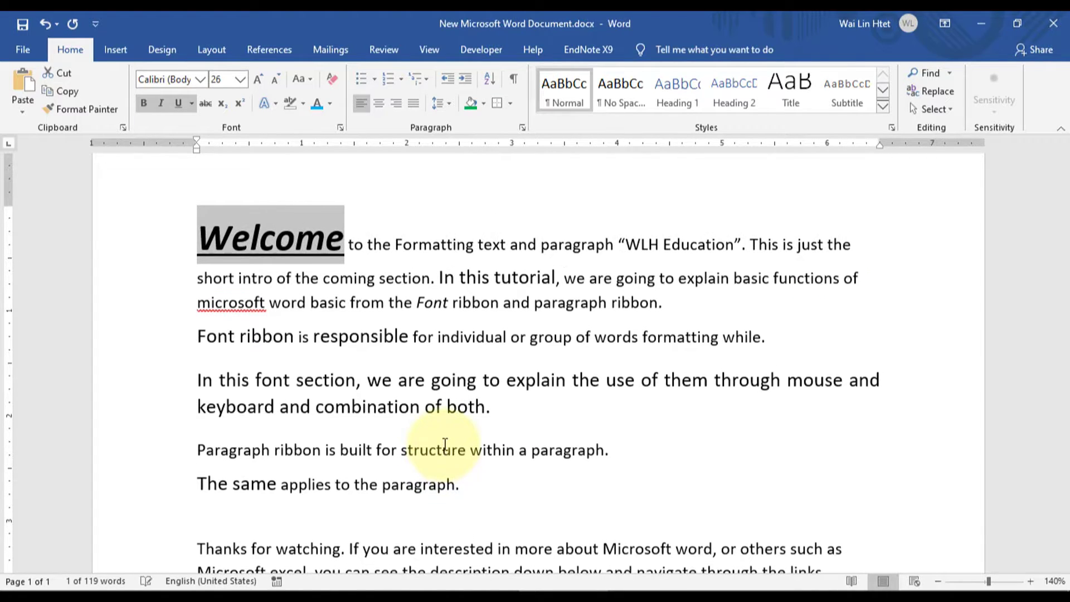
key(ctrl+bracketright)
key(ctrl+bracketright)
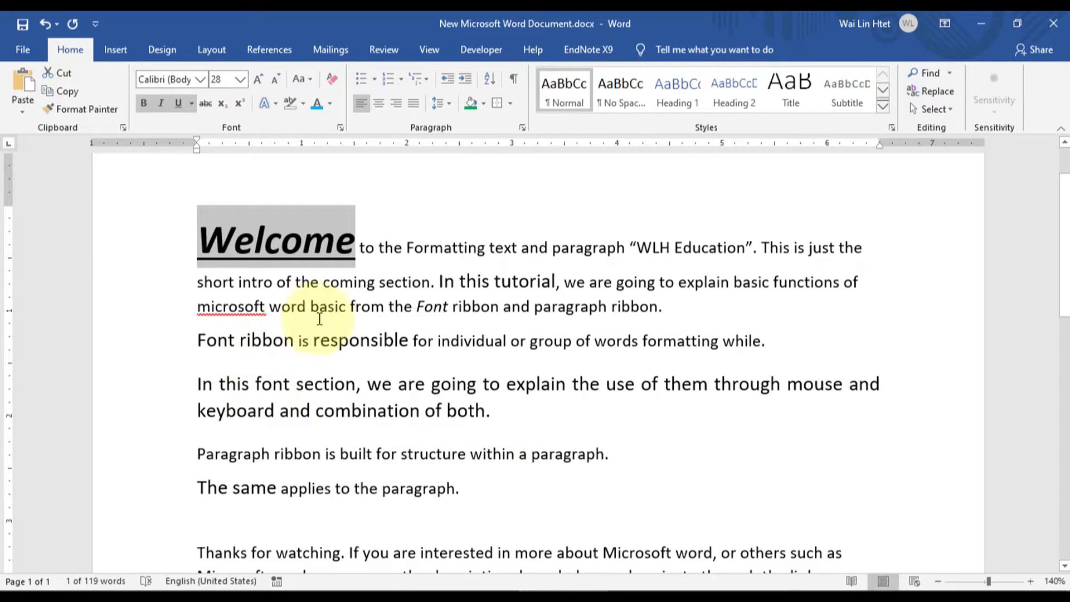
click(348, 337)
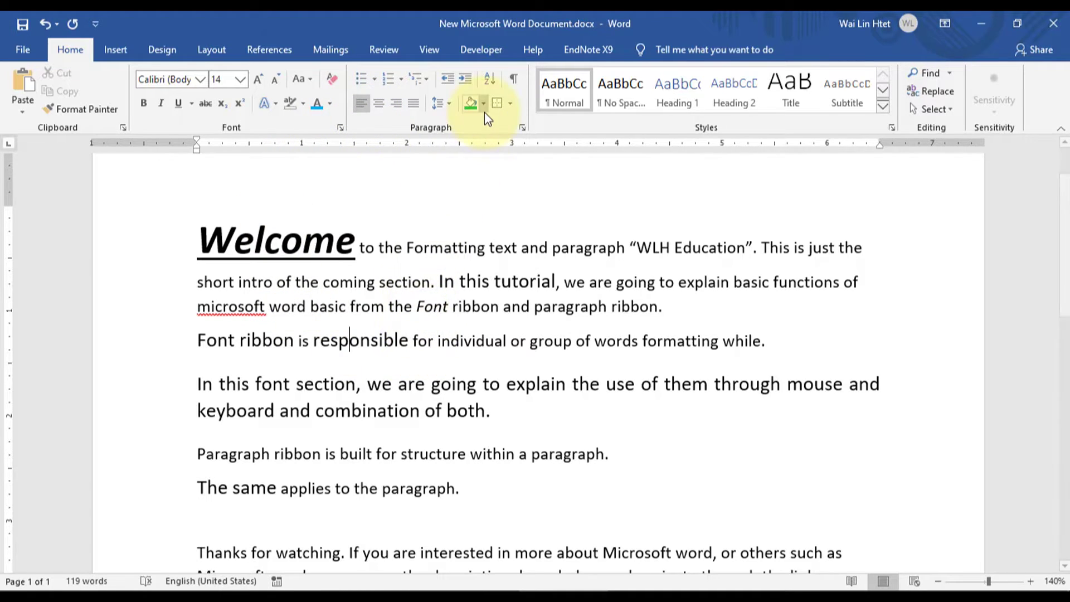
click(513, 81)
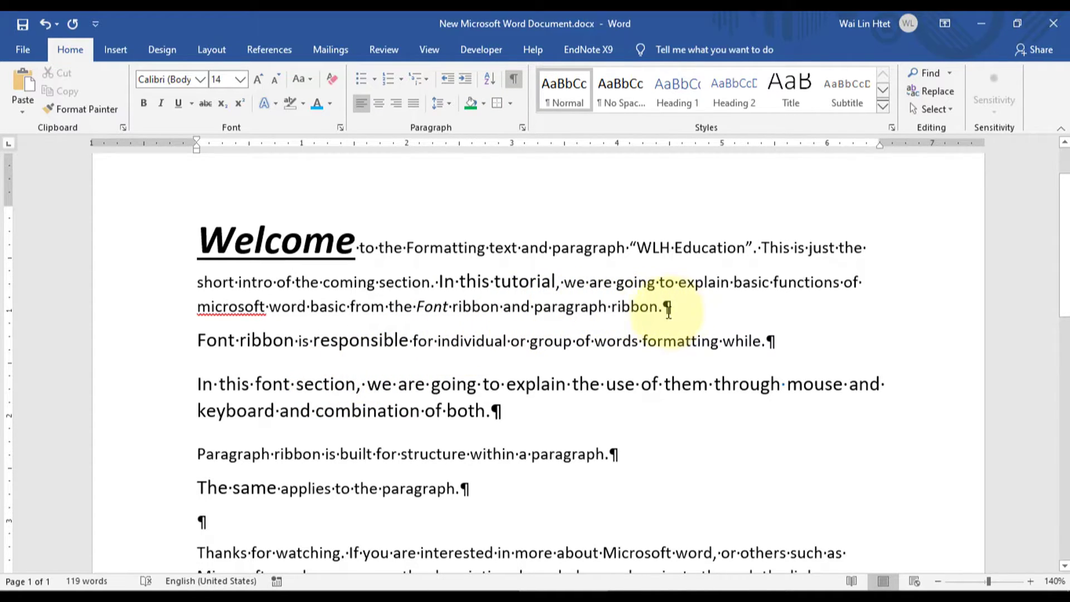
click(350, 340)
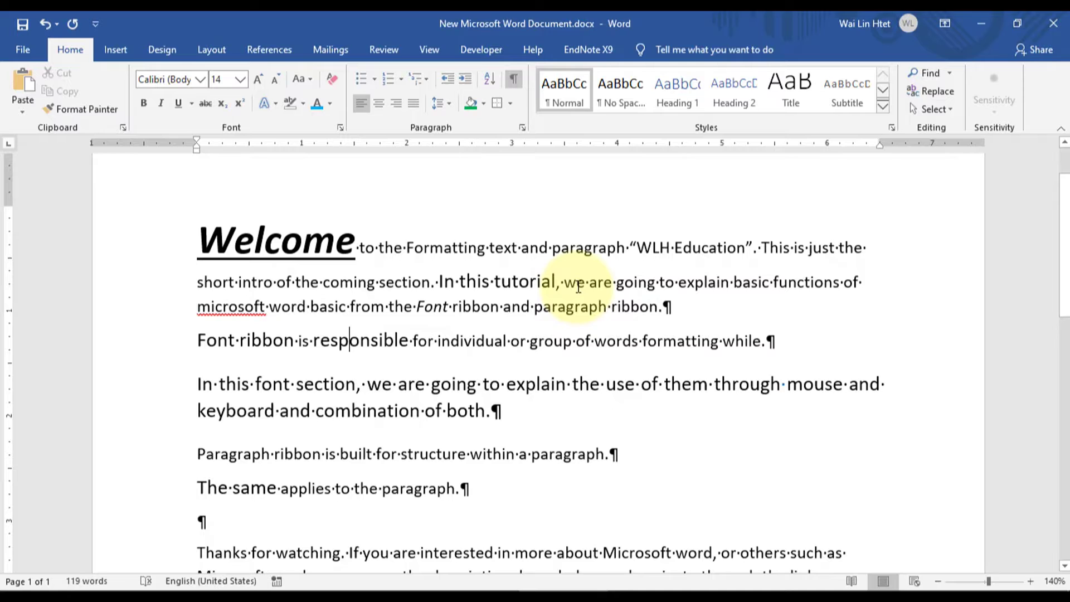
click(169, 348)
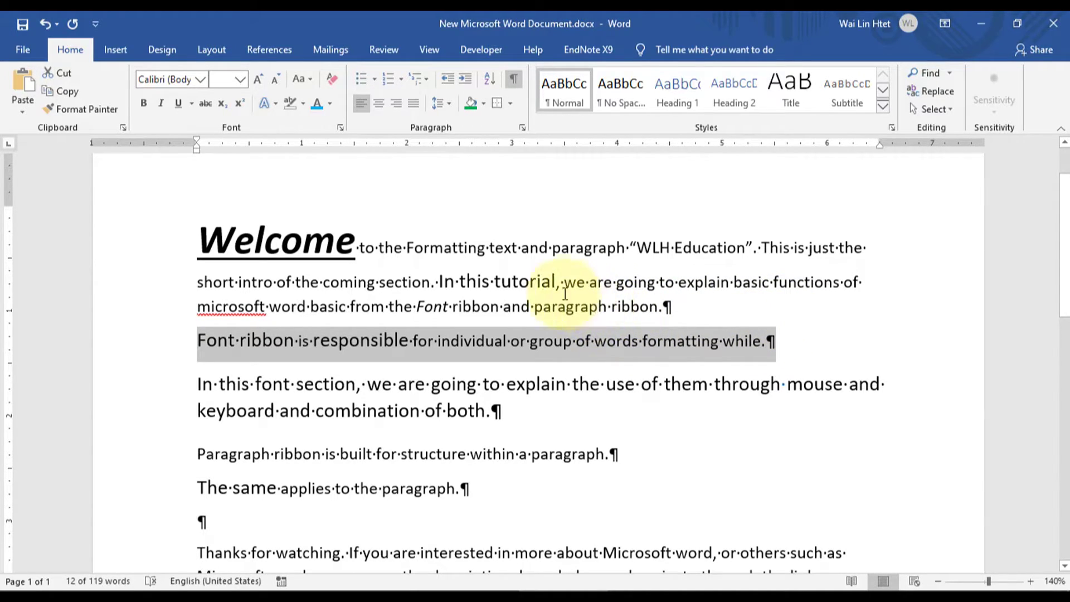
click(678, 309)
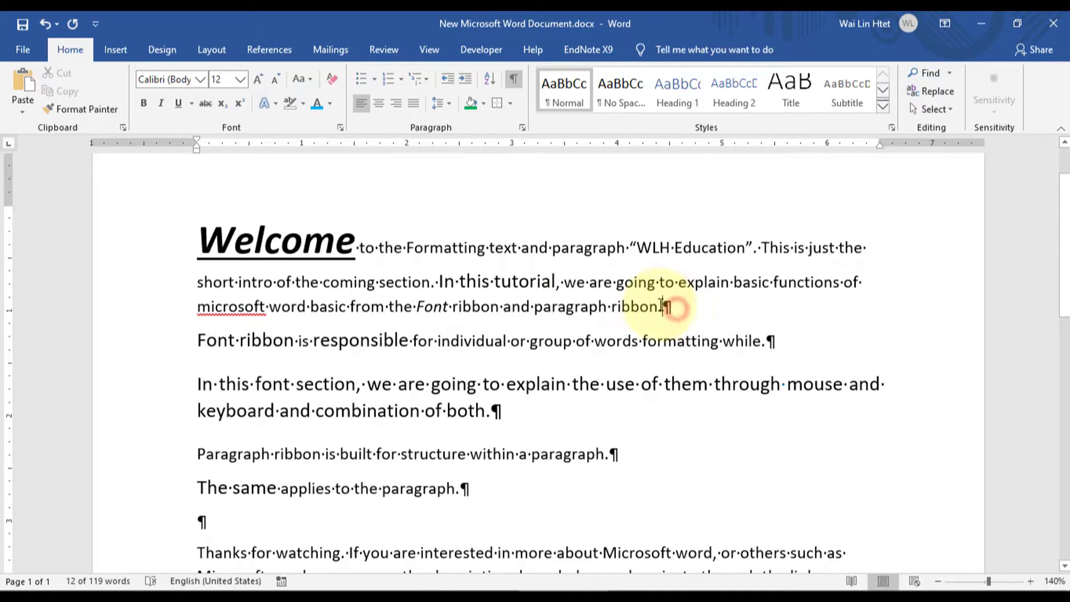
click(478, 283)
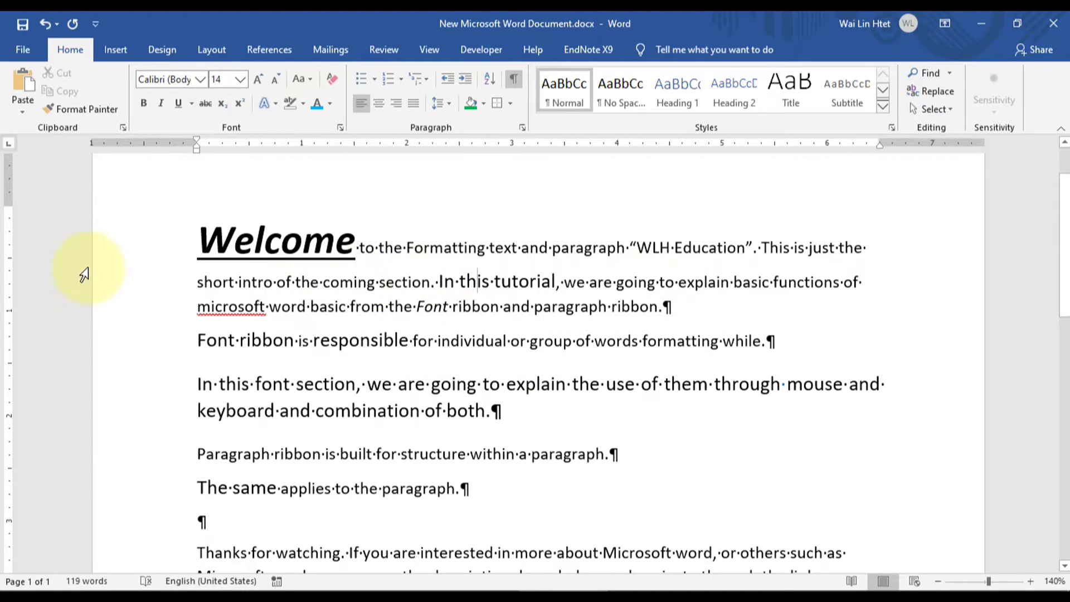
Step: Try left, center and right alignment on the Welcome intro paragraph, then justify it
drag(166, 248, 160, 325)
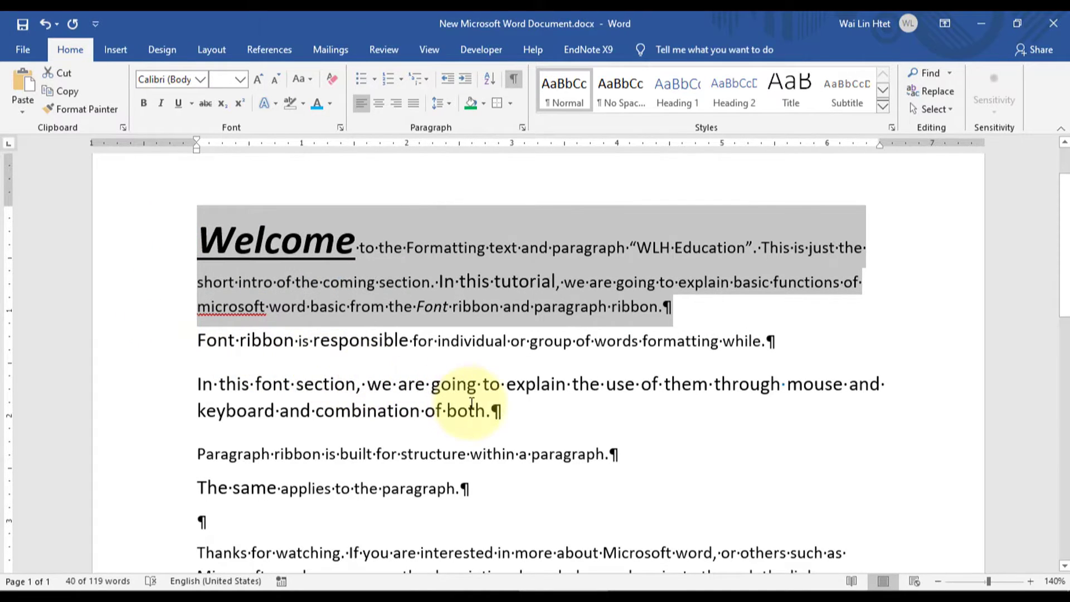
click(549, 282)
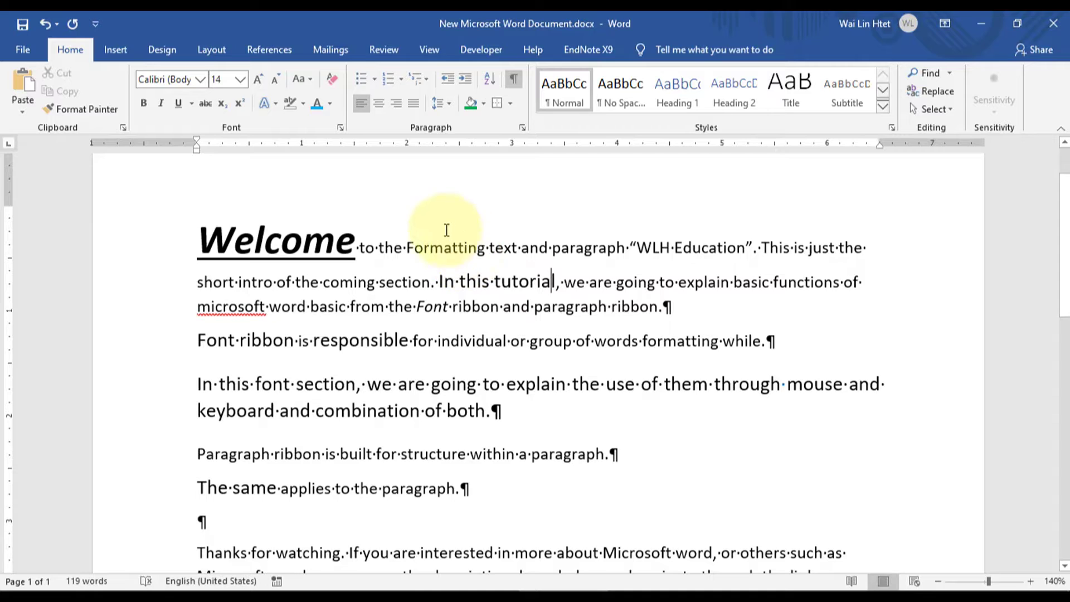
click(365, 106)
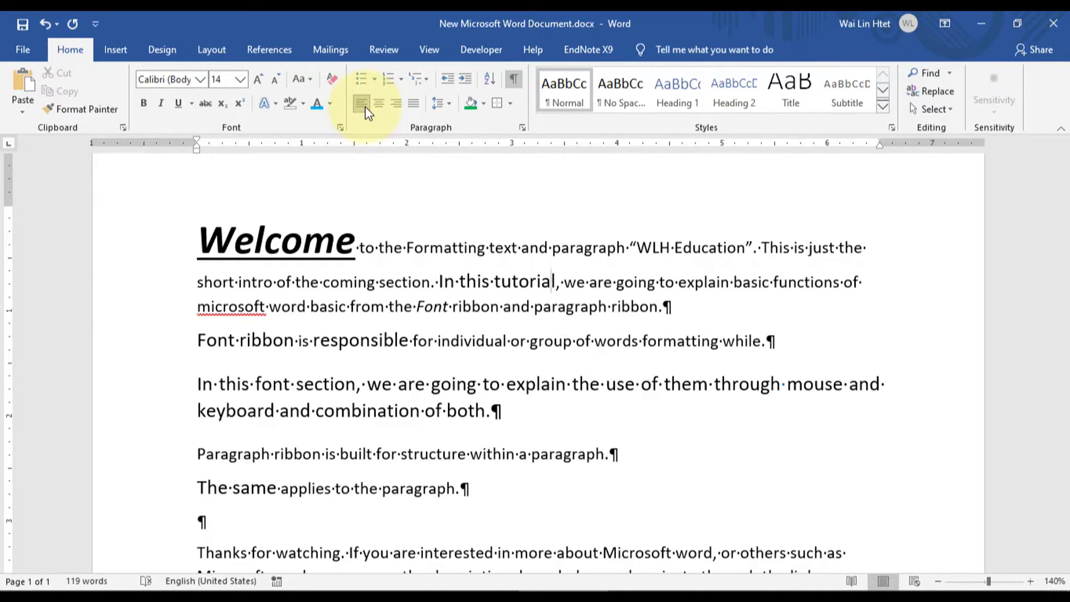
click(376, 107)
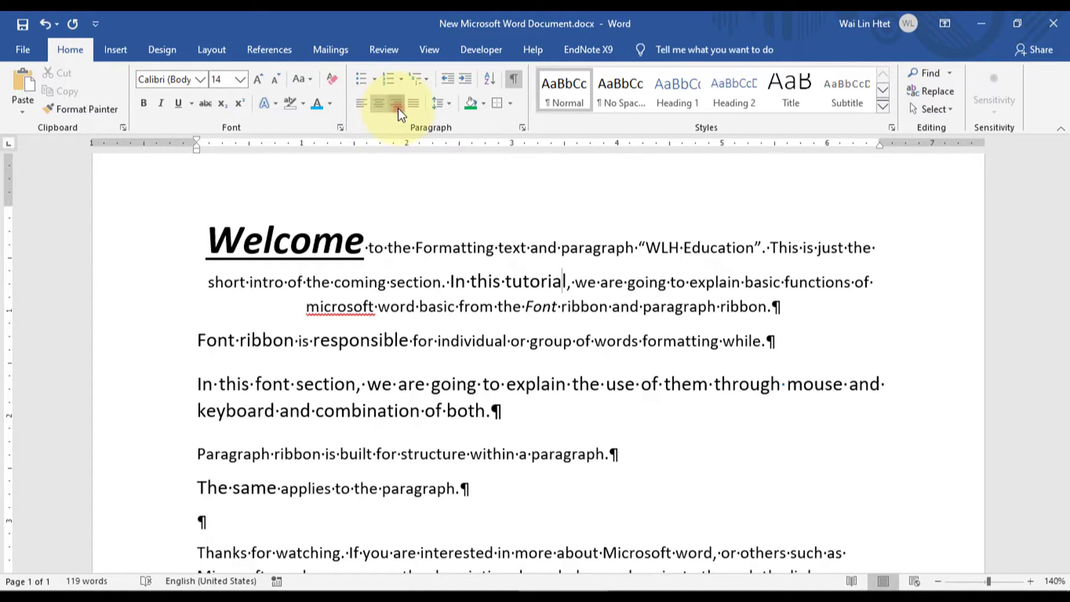
click(398, 108)
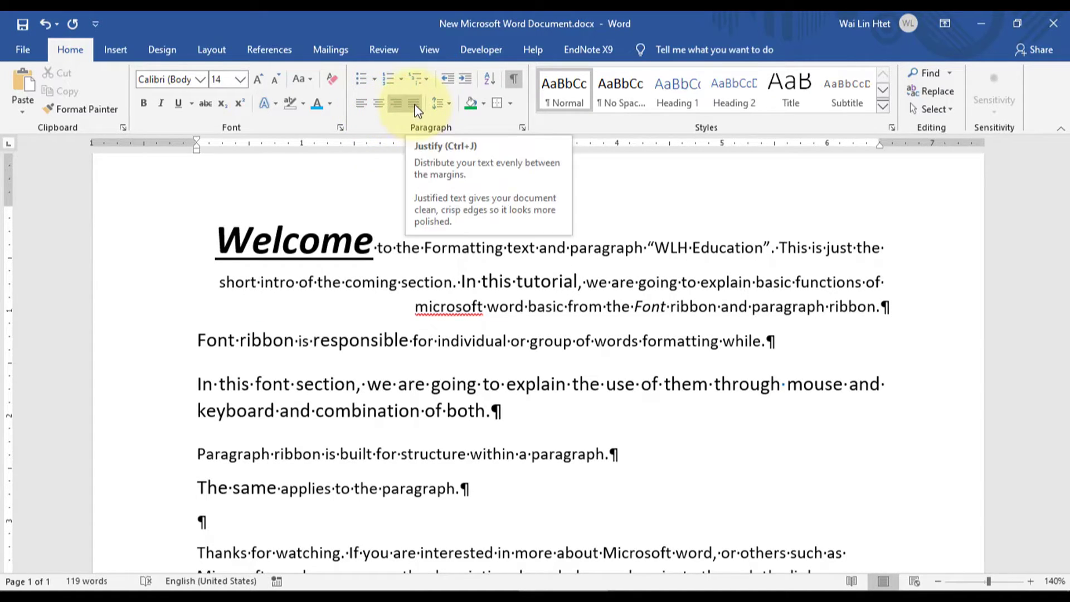
click(416, 108)
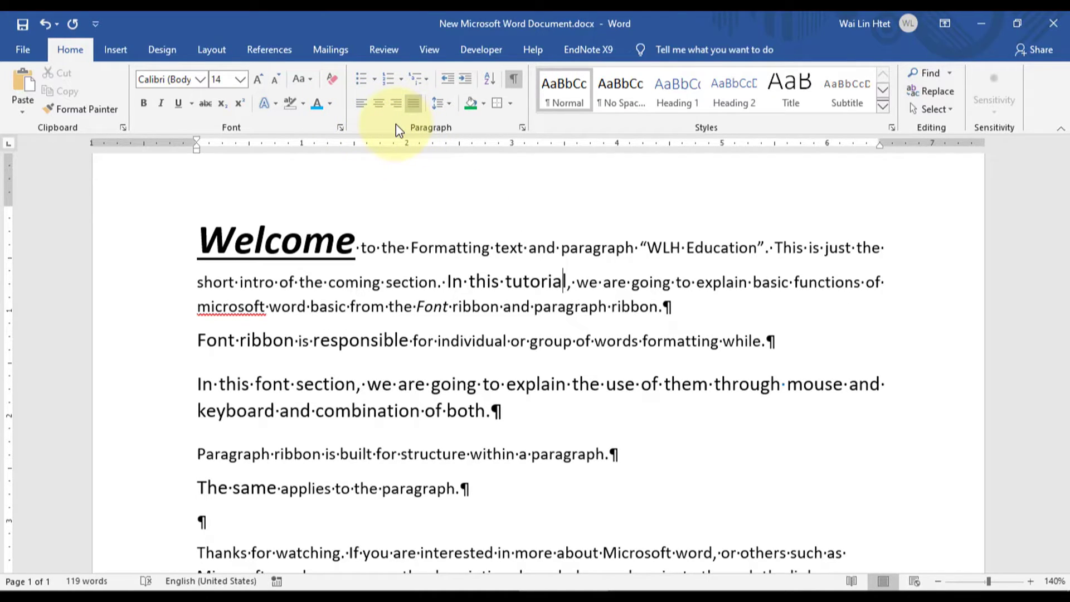
key(ctrl+y)
key(ctrl+z)
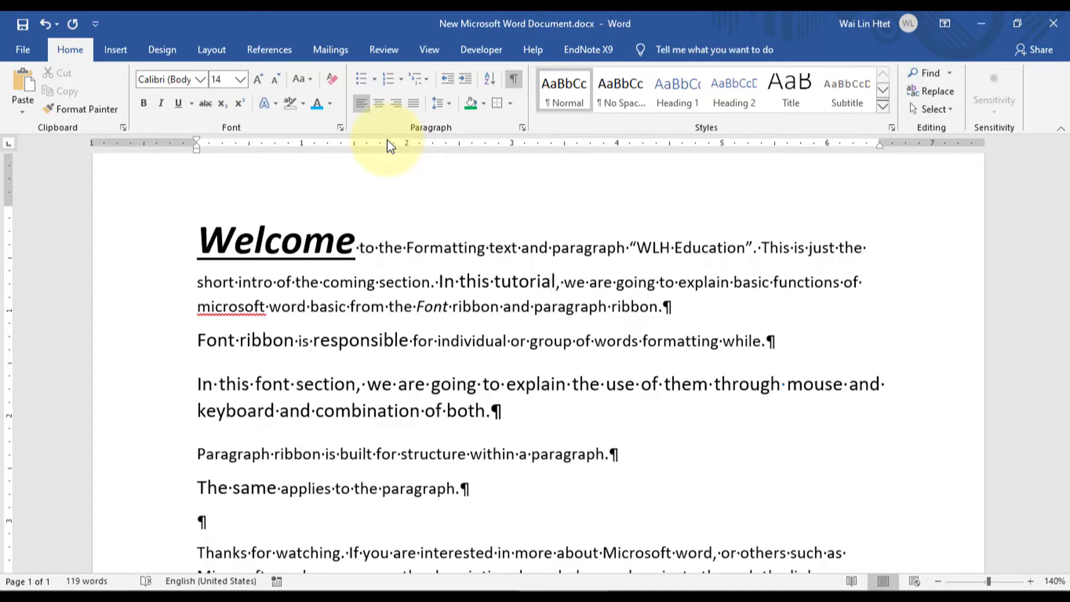
key(ctrl+r)
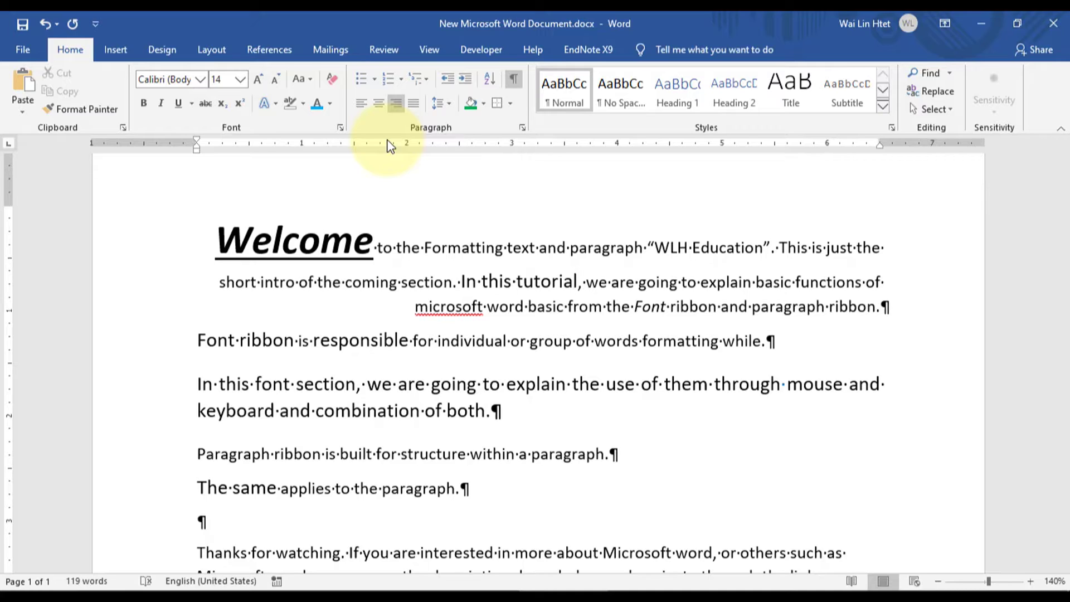
key(ctrl+e)
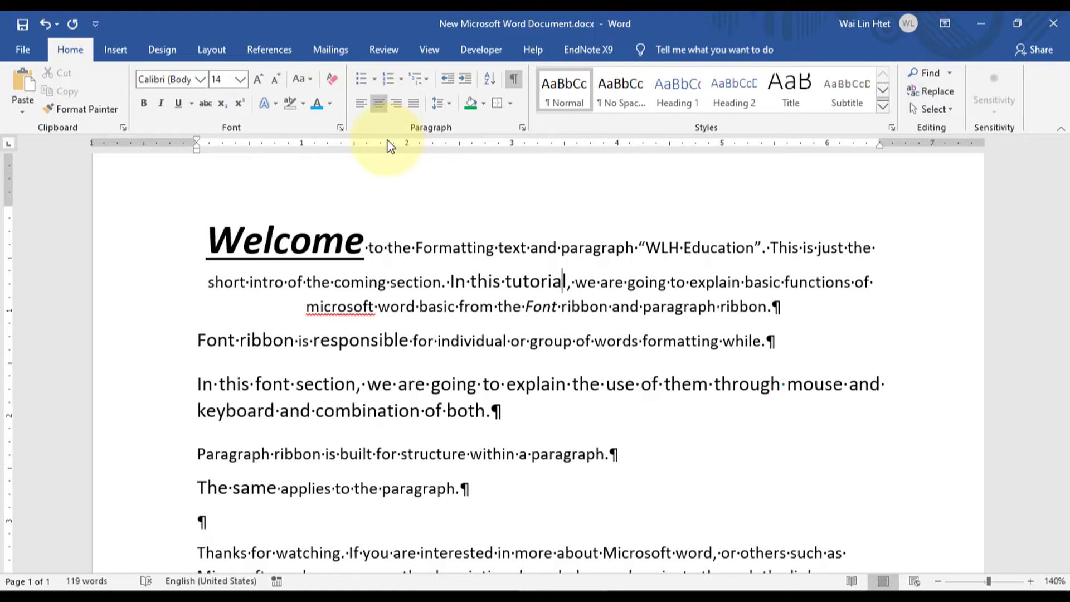
key(ctrl+j)
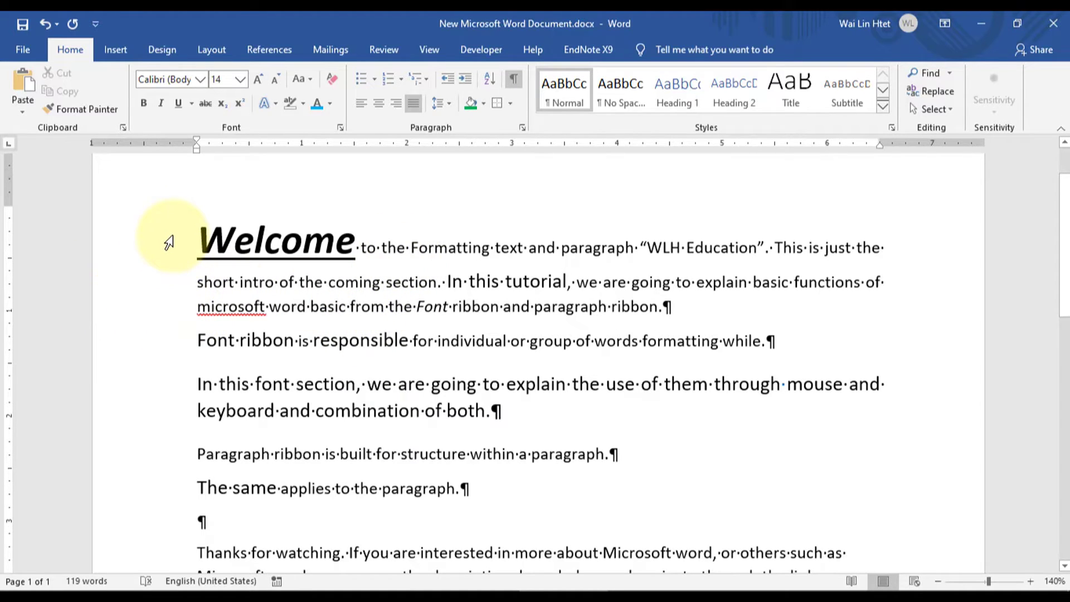
Step: Shade the Welcome intro paragraph red
drag(169, 241, 168, 287)
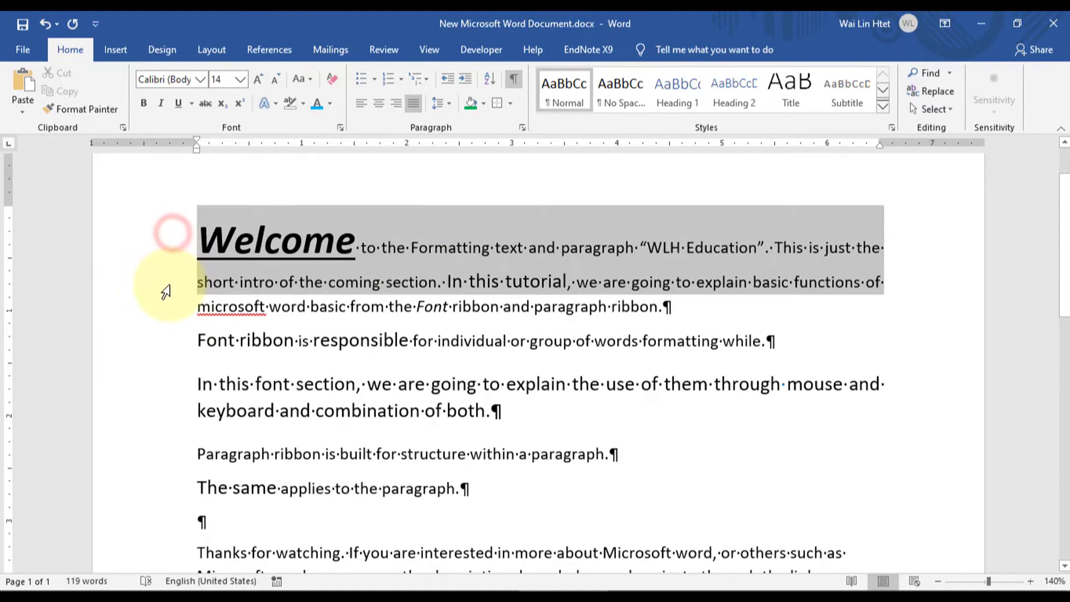
double_click(432, 307)
click(408, 283)
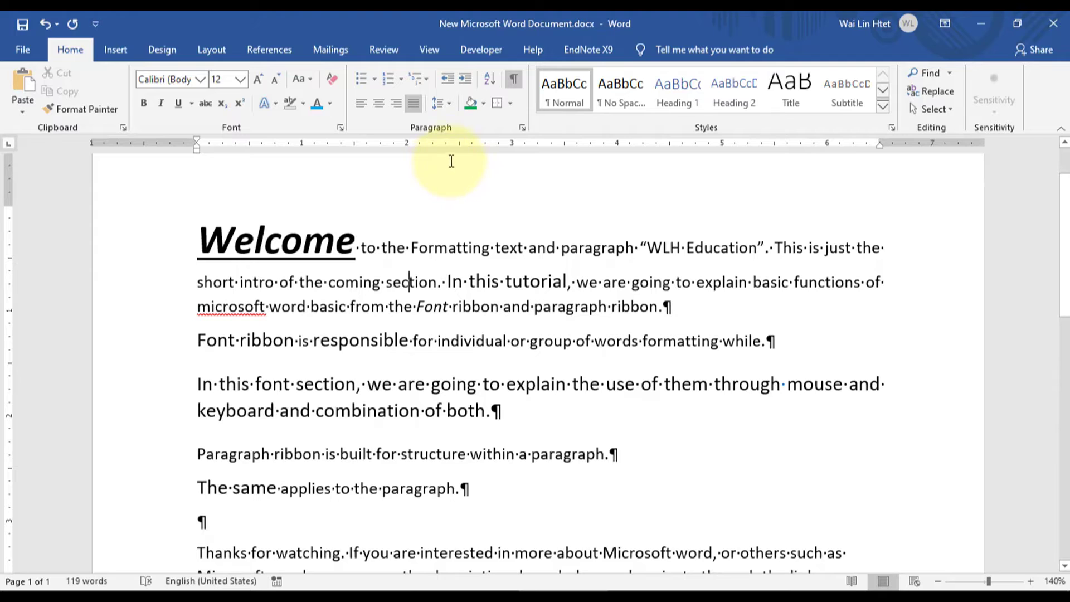
click(483, 105)
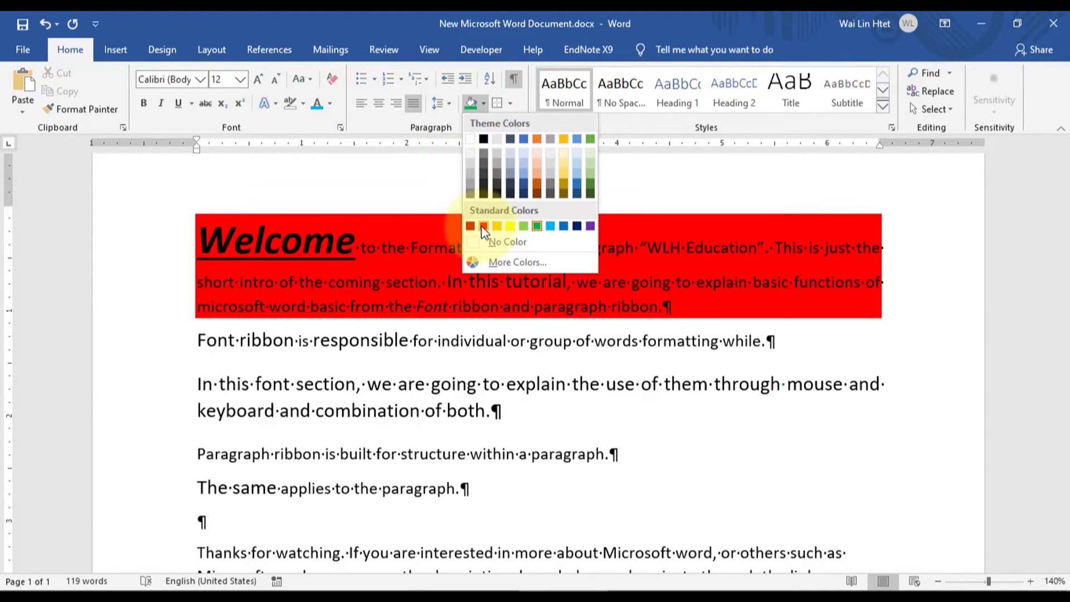
click(481, 226)
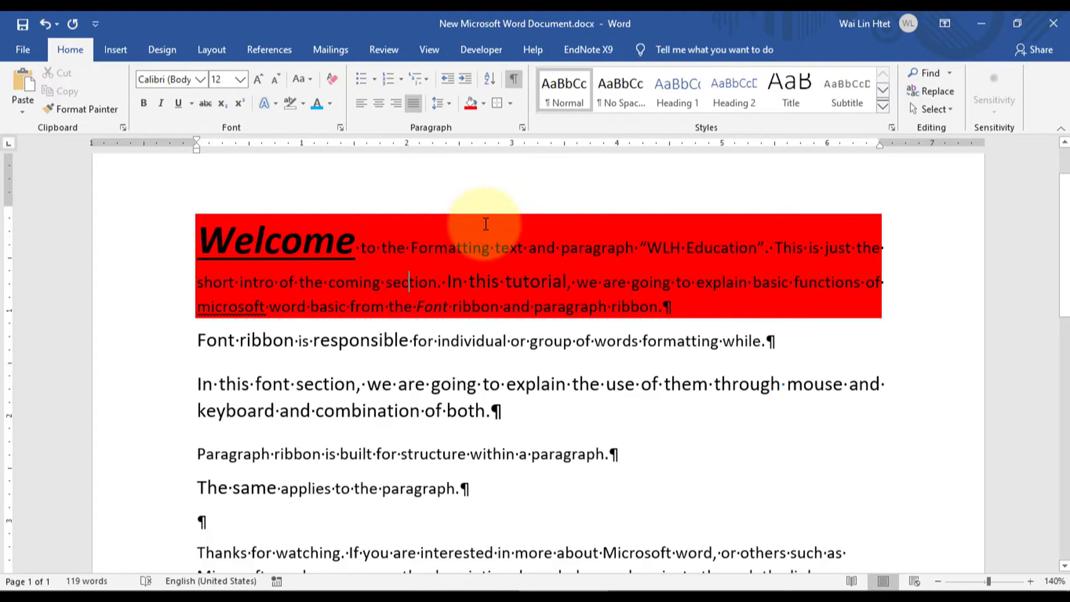
Step: Add an Outside Border around the intro paragraph
click(511, 104)
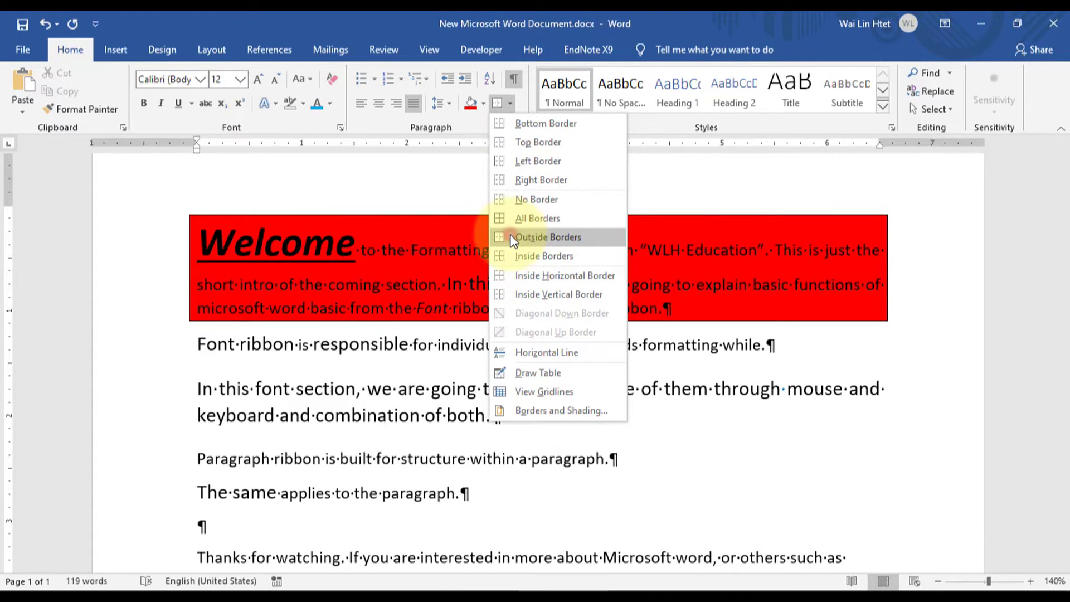
click(511, 237)
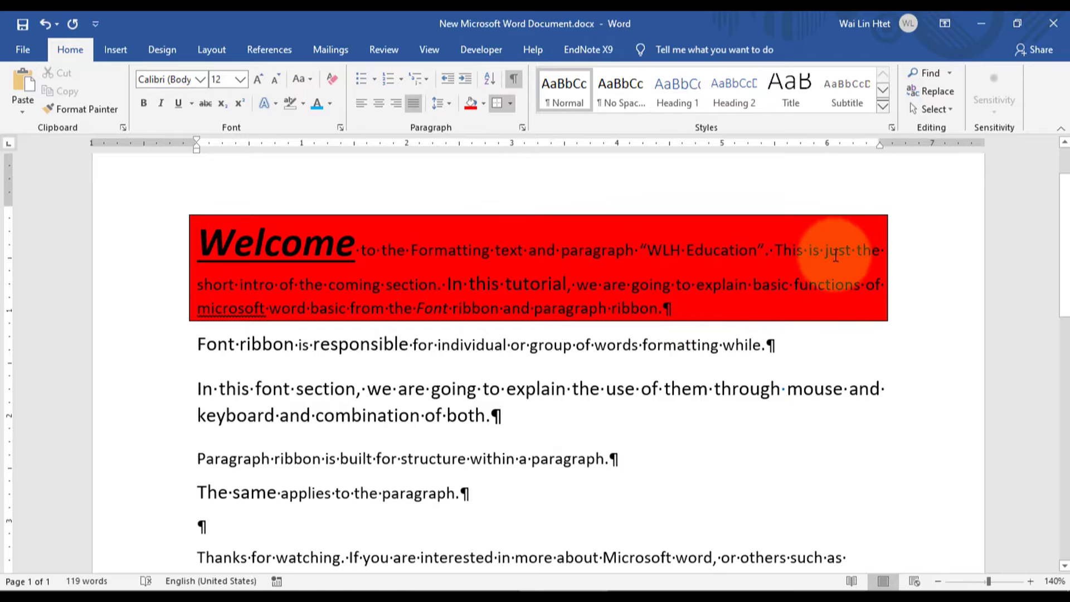
click(914, 270)
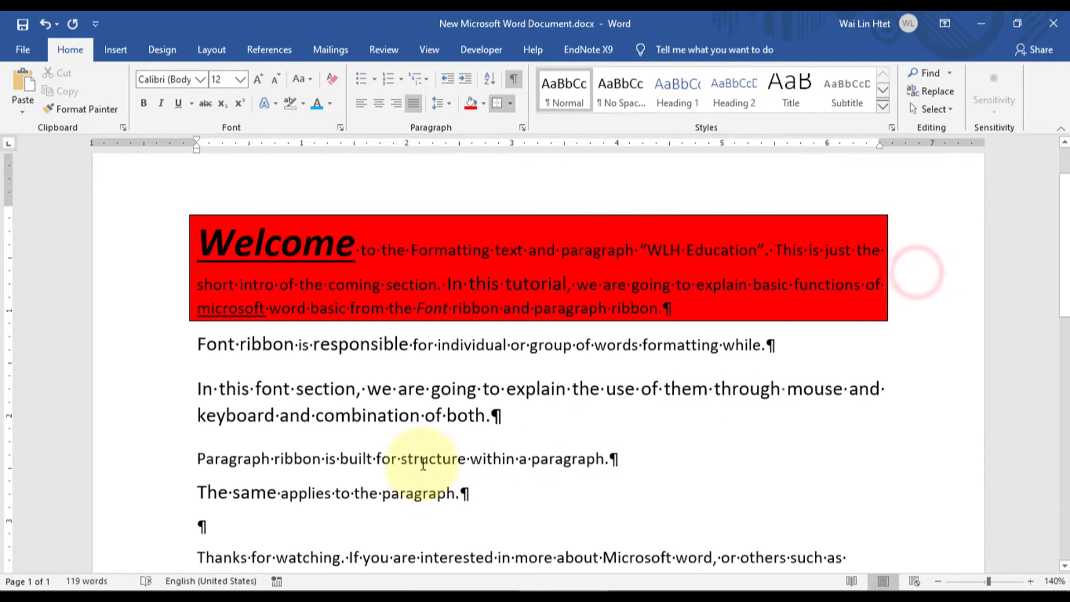
Step: Indent the 'Font ribbon' paragraph one step; indent the Welcome paragraph, then undo that indent
click(198, 344)
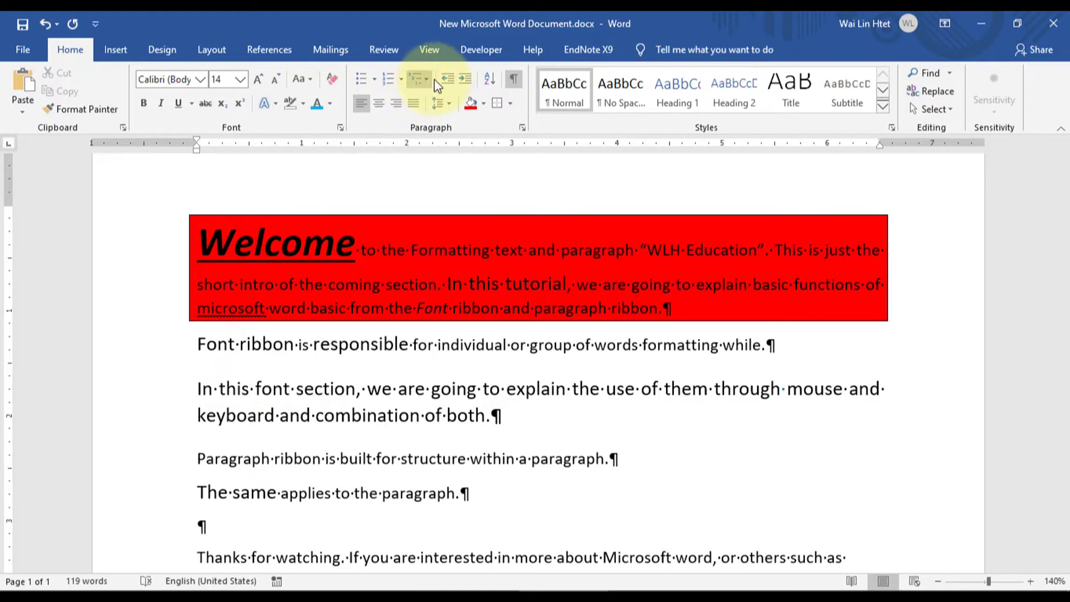
click(467, 78)
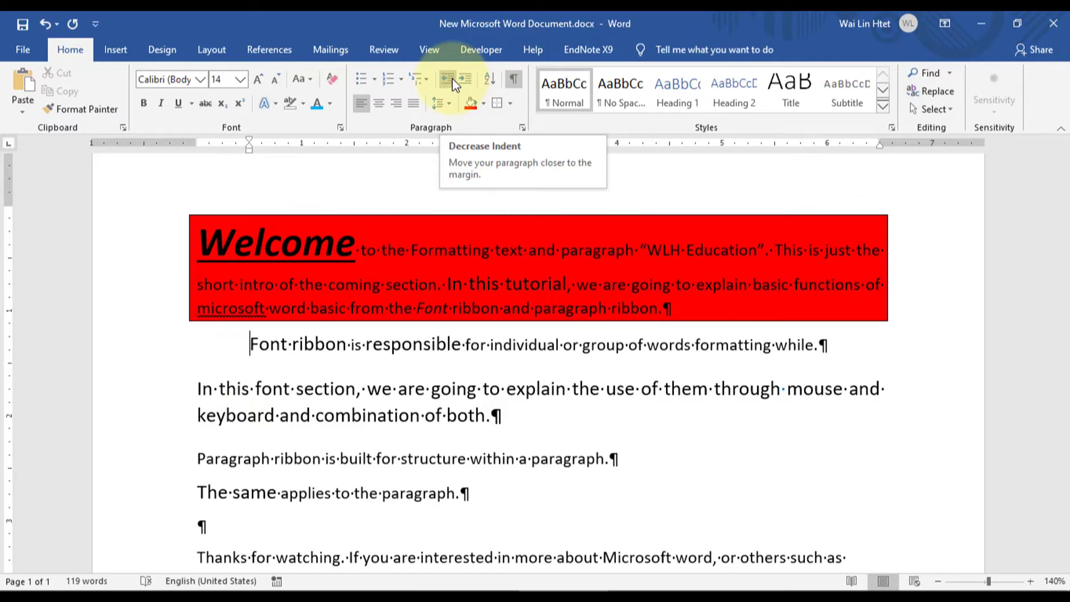
click(202, 243)
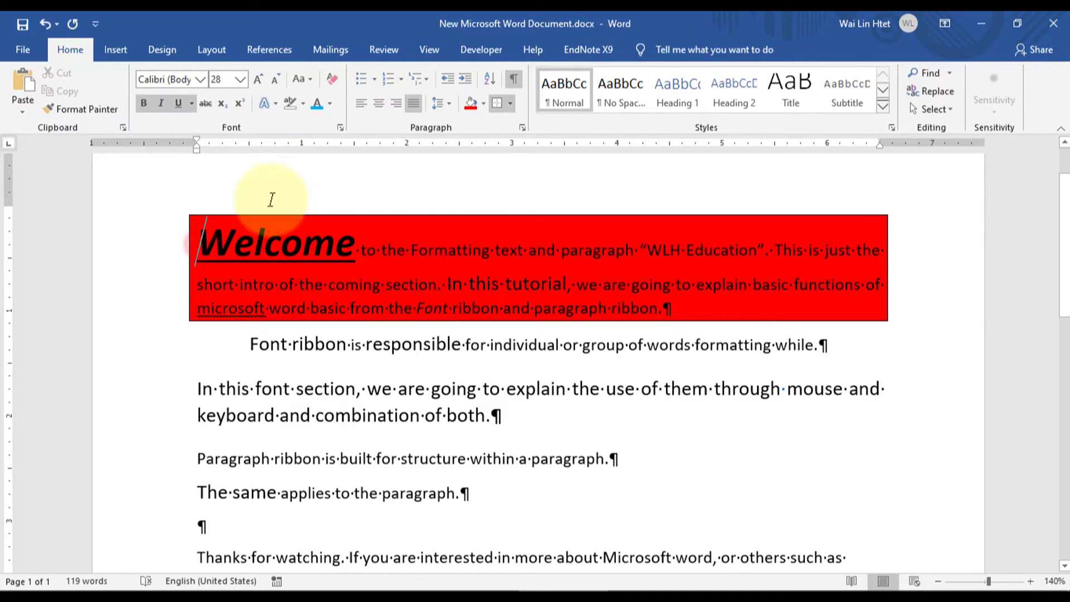
click(461, 81)
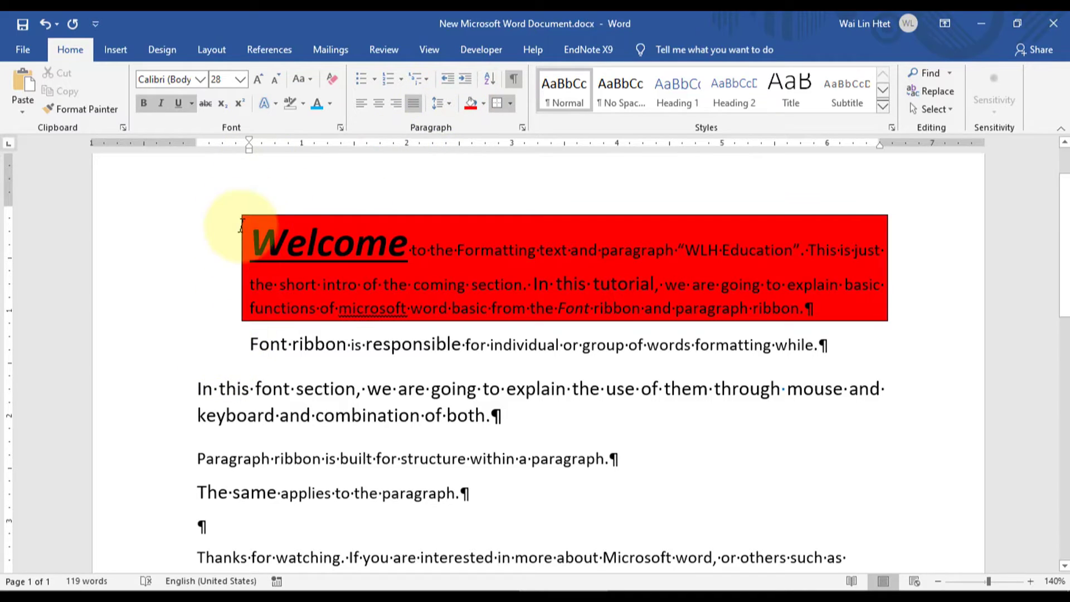
click(448, 81)
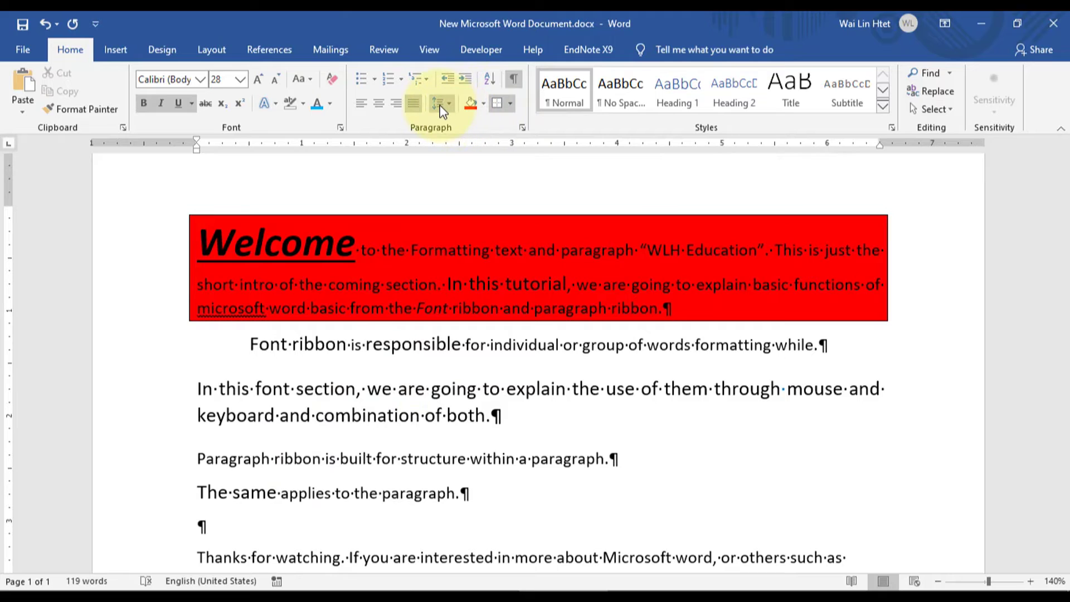
Step: Apply 1.5 line spacing to 'In this font section', removing then restoring space before it
double_click(177, 393)
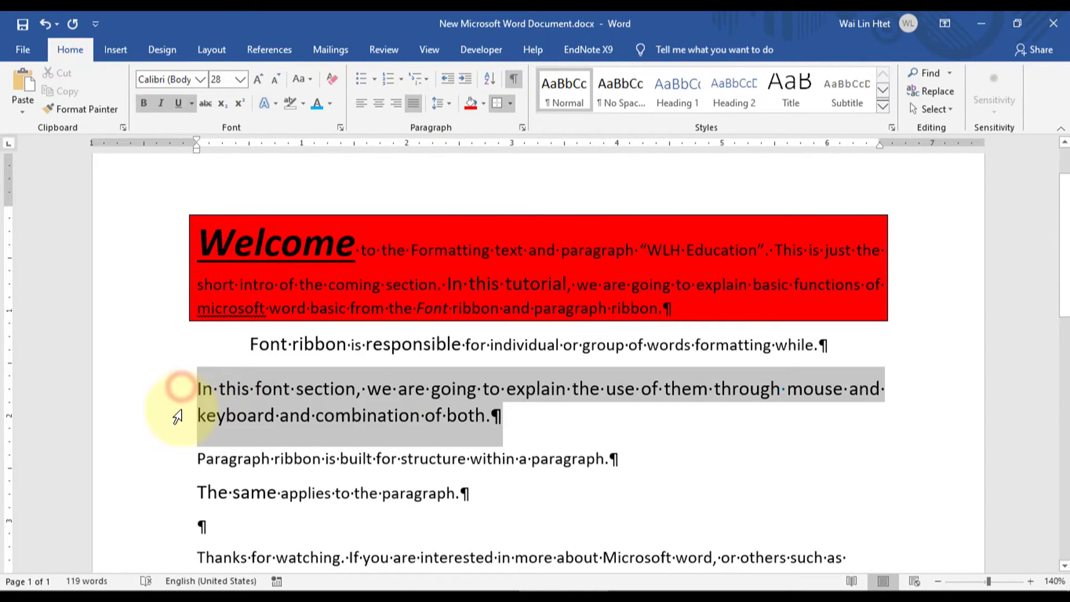
click(450, 103)
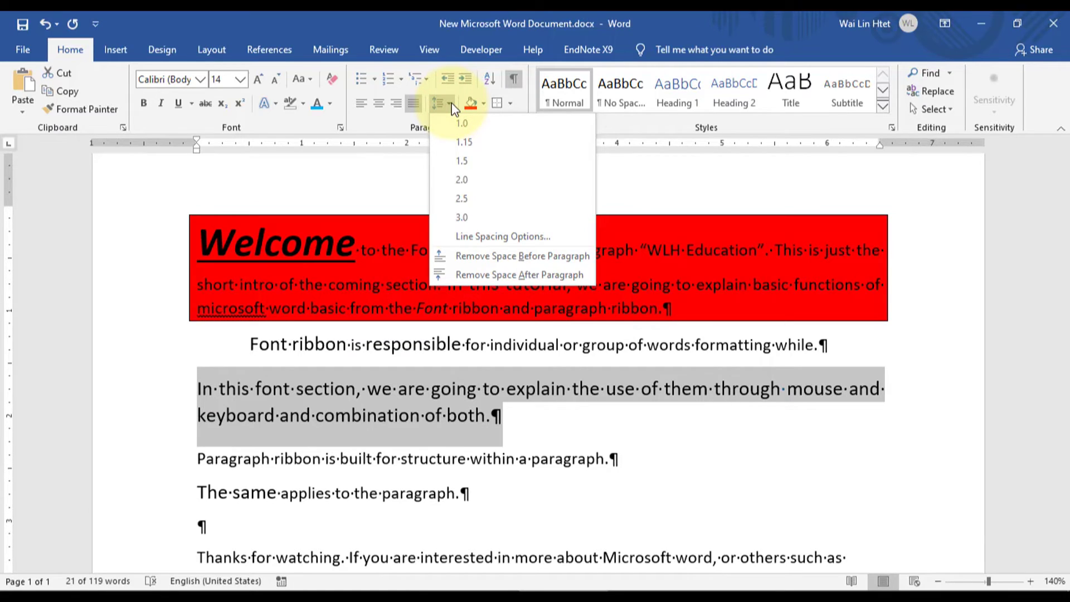
click(463, 162)
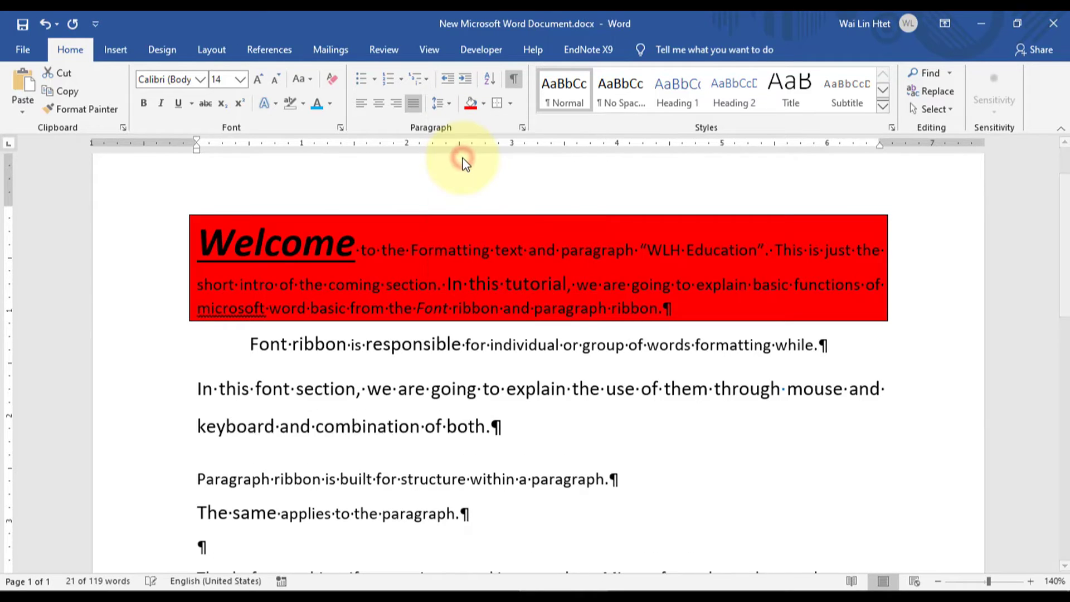
click(449, 106)
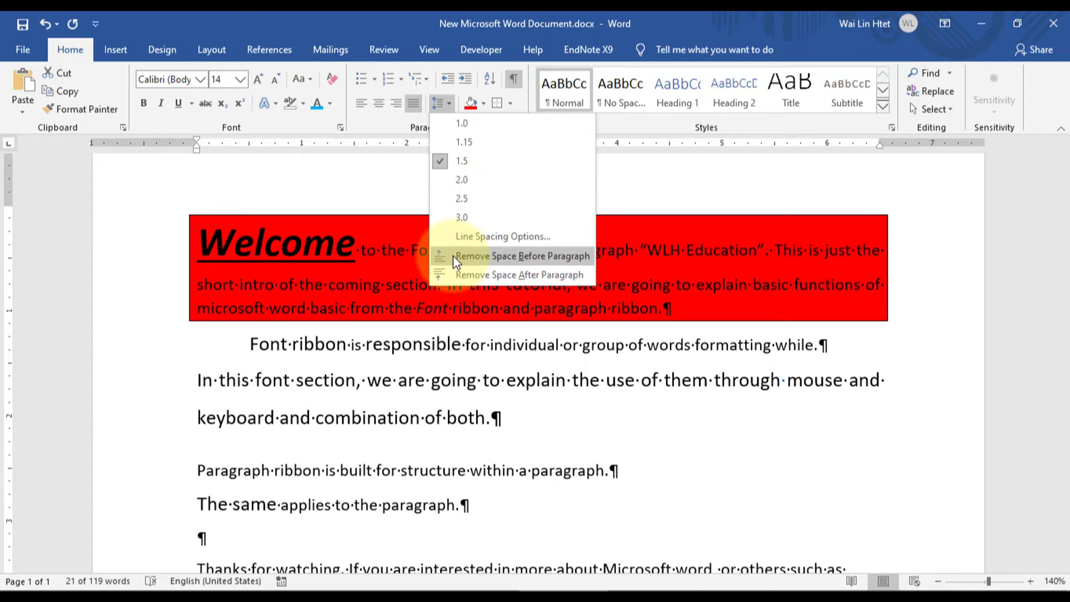
click(495, 257)
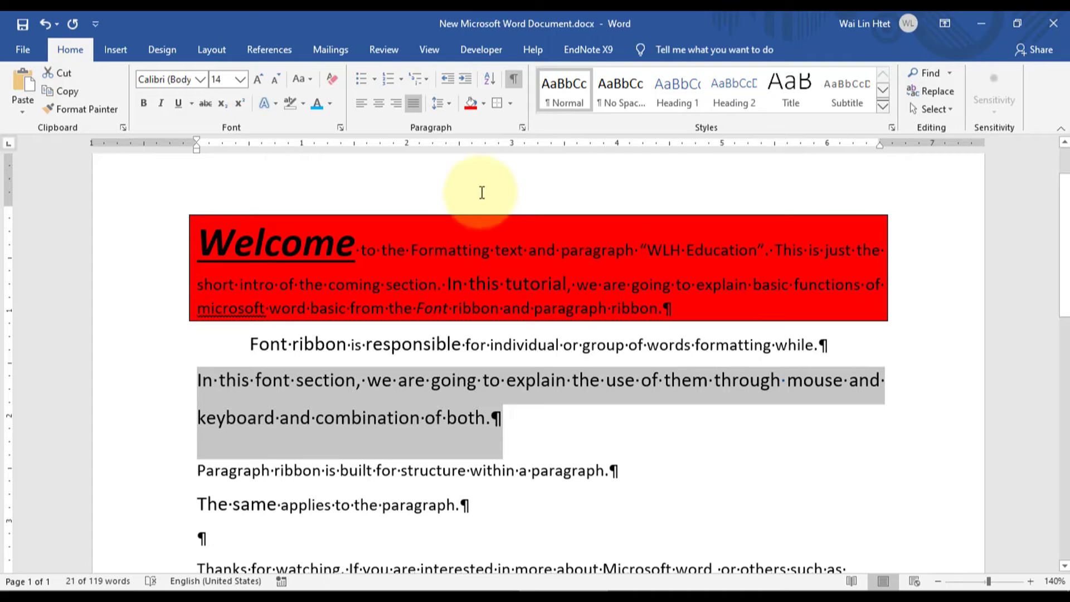
click(439, 103)
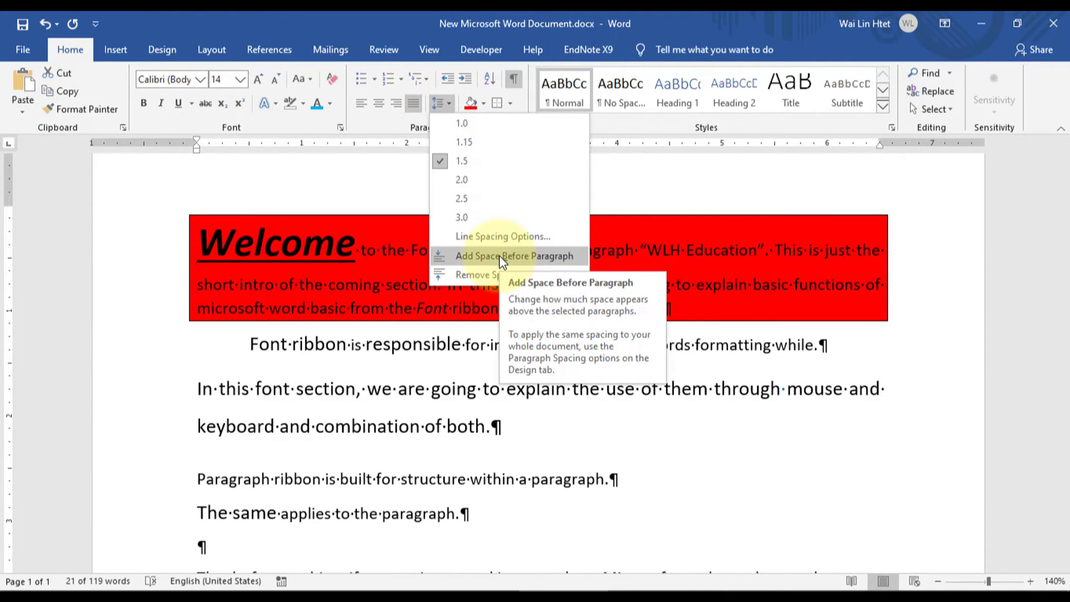
click(500, 256)
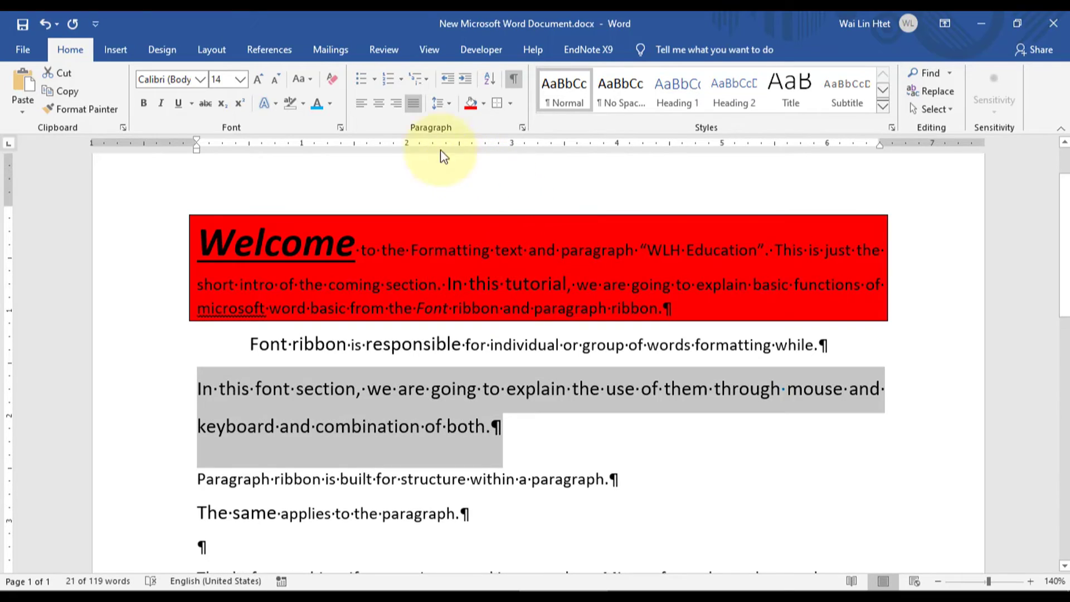